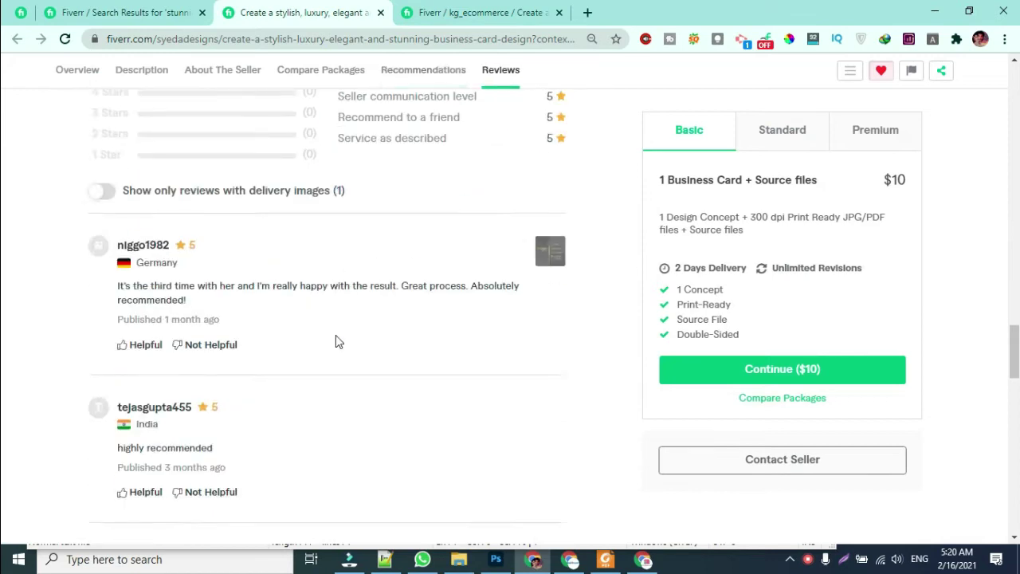
Copy the related tag "#elegant business" from the reference gig and add it to the new gig's search tags.
scroll(335, 341, up, 1)
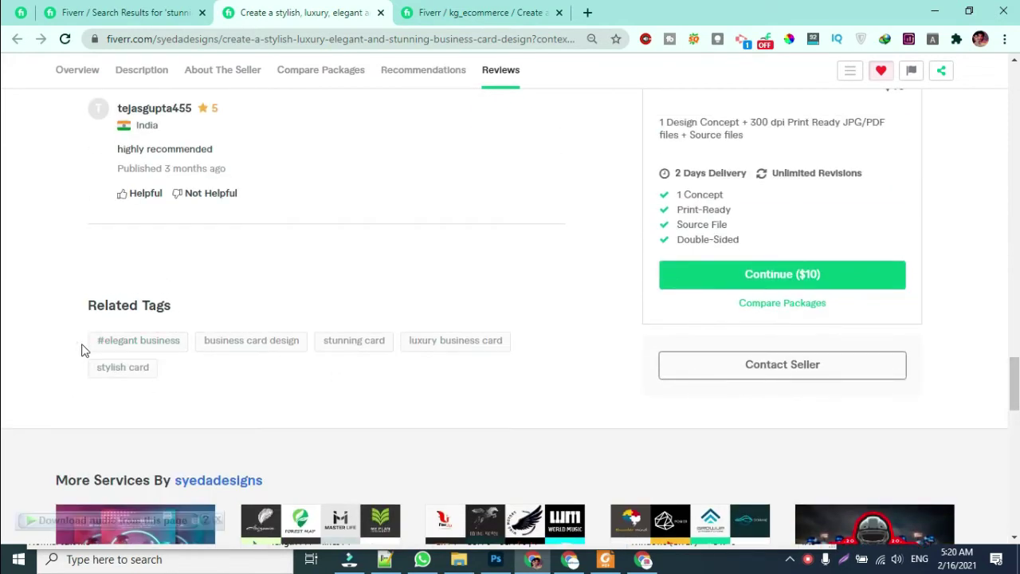
drag(77, 348, 177, 340)
key(ctrl+c)
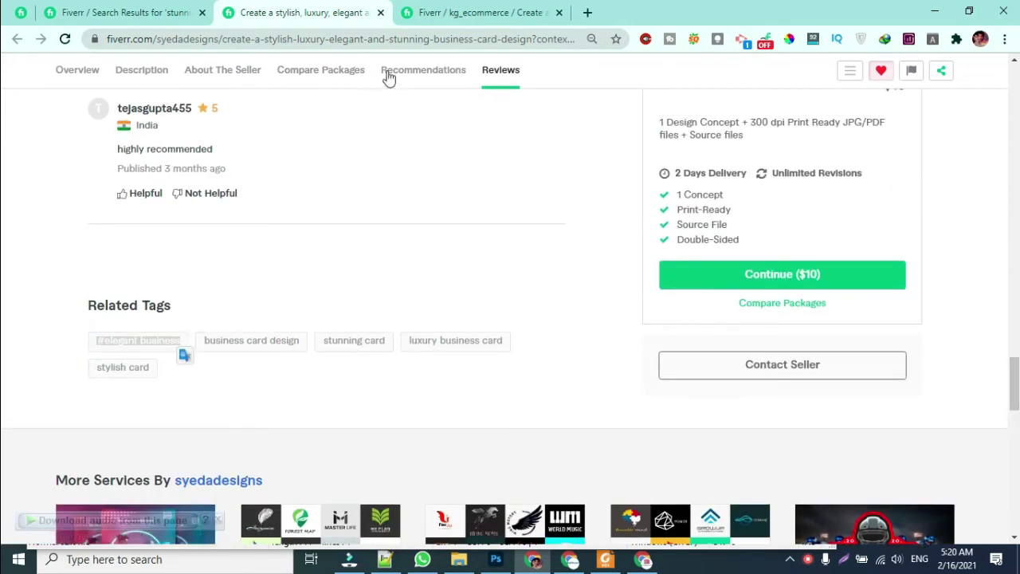
click(466, 16)
scroll(359, 313, down, 1)
scroll(357, 307, down, 4)
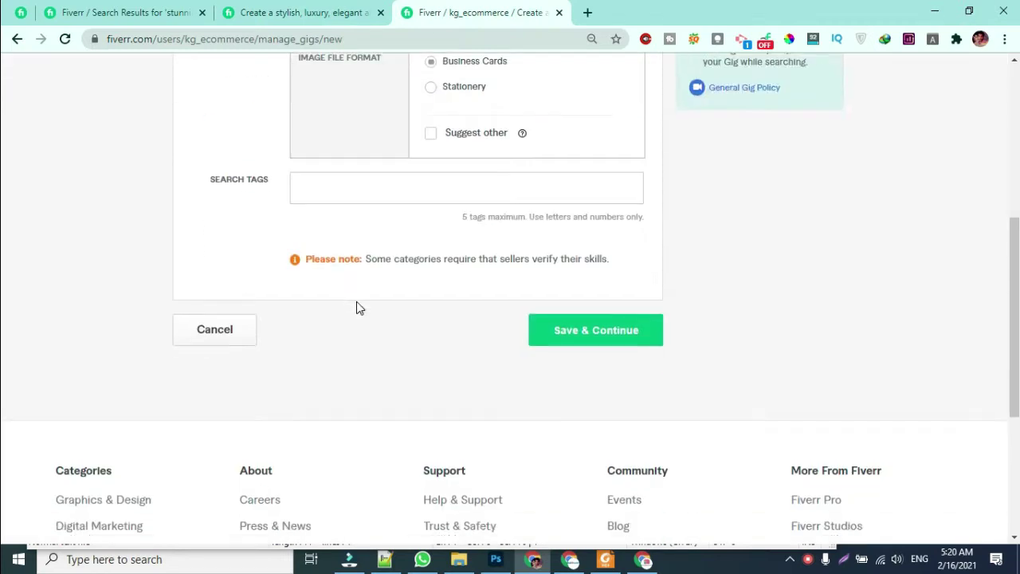
click(371, 121)
key(ctrl+v)
click(291, 12)
key(ctrl+Tab)
key(Return)
Copy the "business card design" tag from the reference gig into the new gig's search tags.
click(287, 12)
scroll(280, 294, up, 1)
drag(195, 415, 301, 415)
key(ctrl+c)
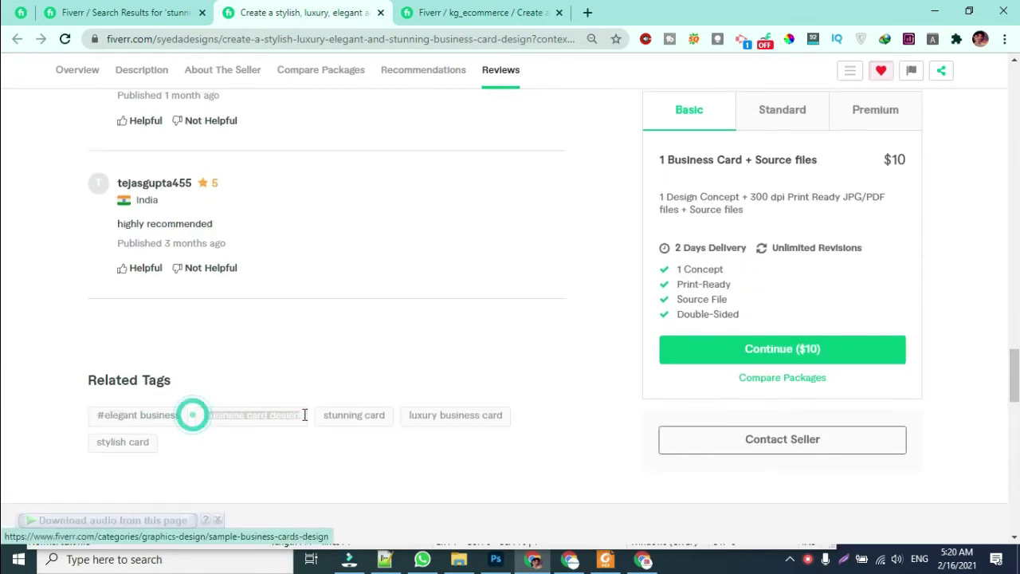
click(477, 12)
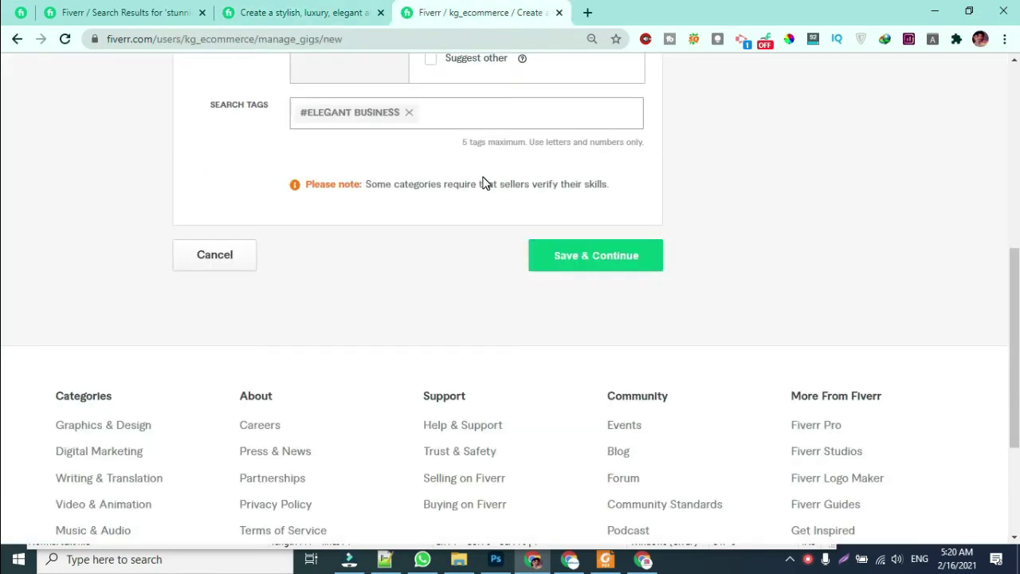
key(ctrl+v)
key(Return)
Copy the "stunning card" tag from the reference gig into the new gig's search tags.
click(314, 12)
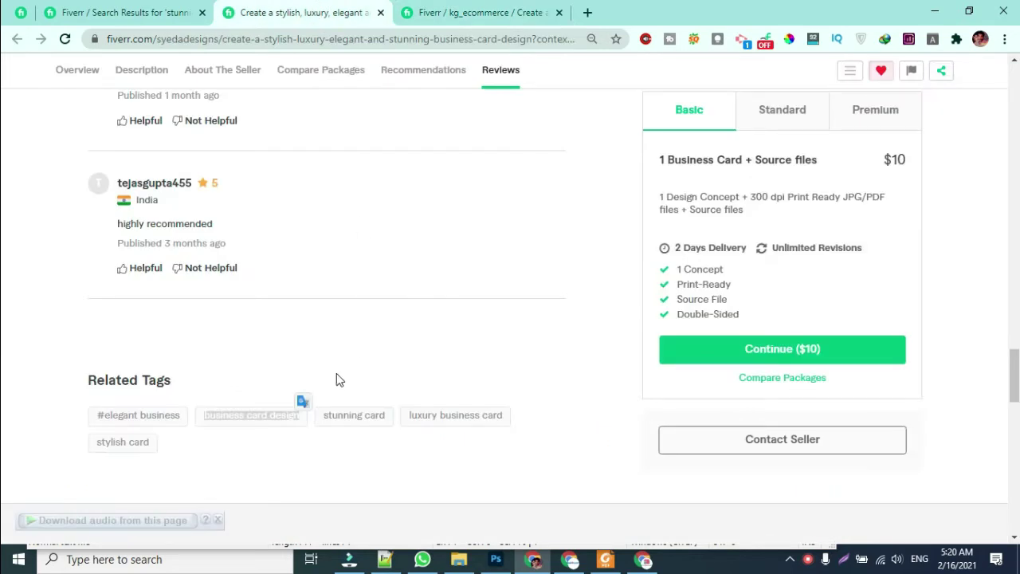
drag(311, 420, 391, 423)
key(ctrl+c)
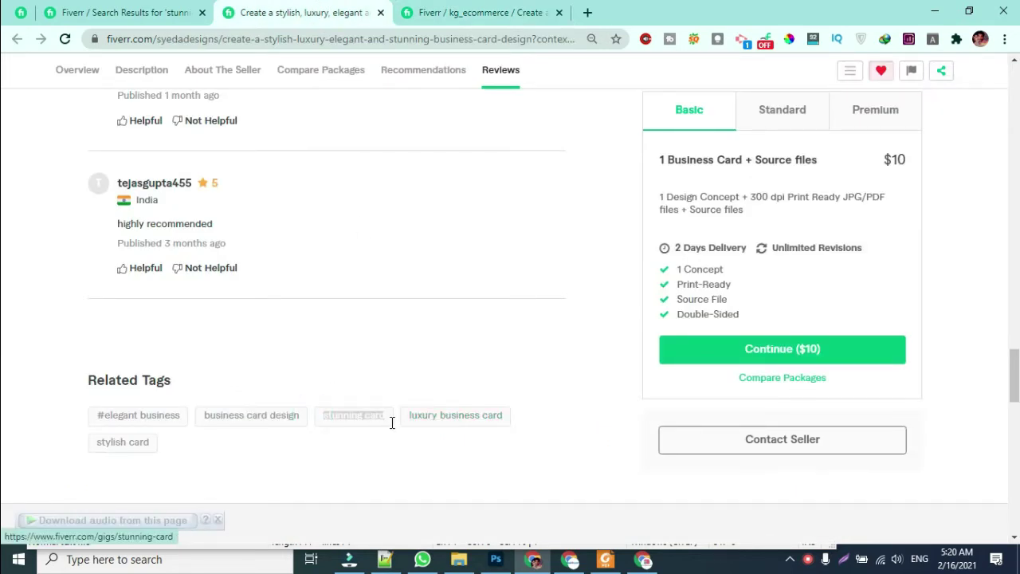
click(488, 10)
key(ctrl+v)
key(Return)
Copy the "luxury business card" tag from the reference gig into the new gig's search tags.
click(316, 13)
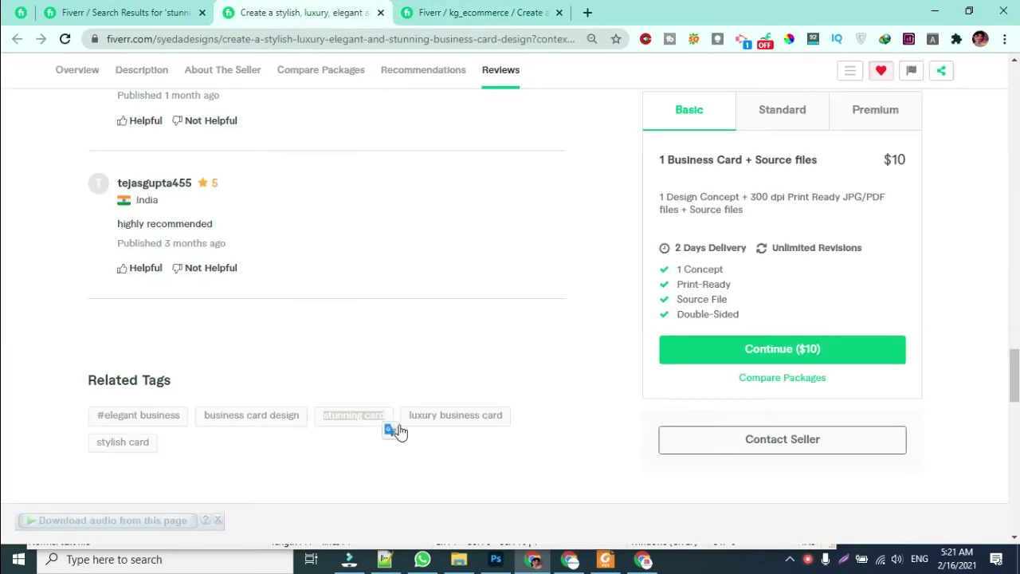
drag(397, 416, 519, 416)
key(ctrl+c)
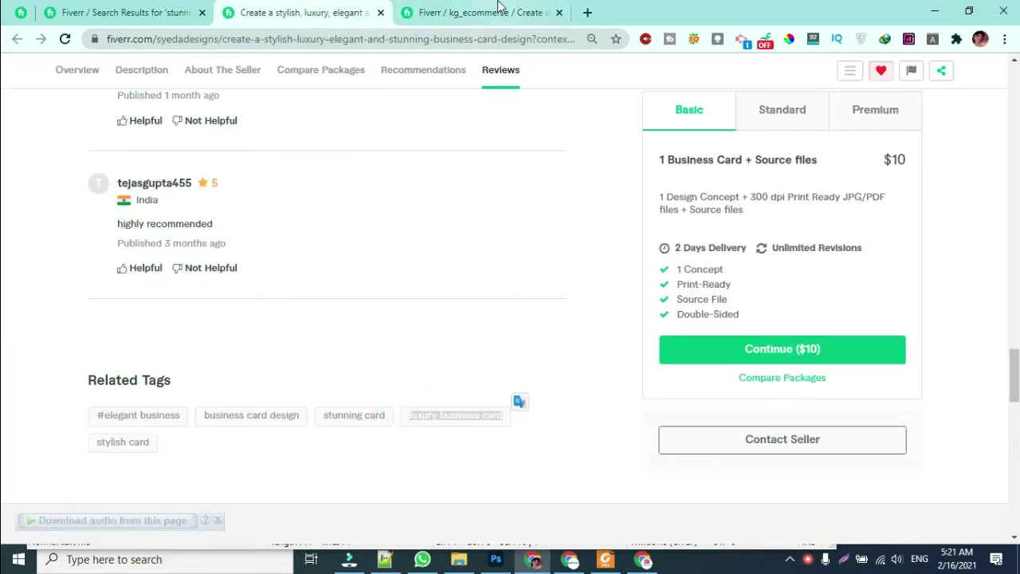
click(489, 11)
key(ctrl+v)
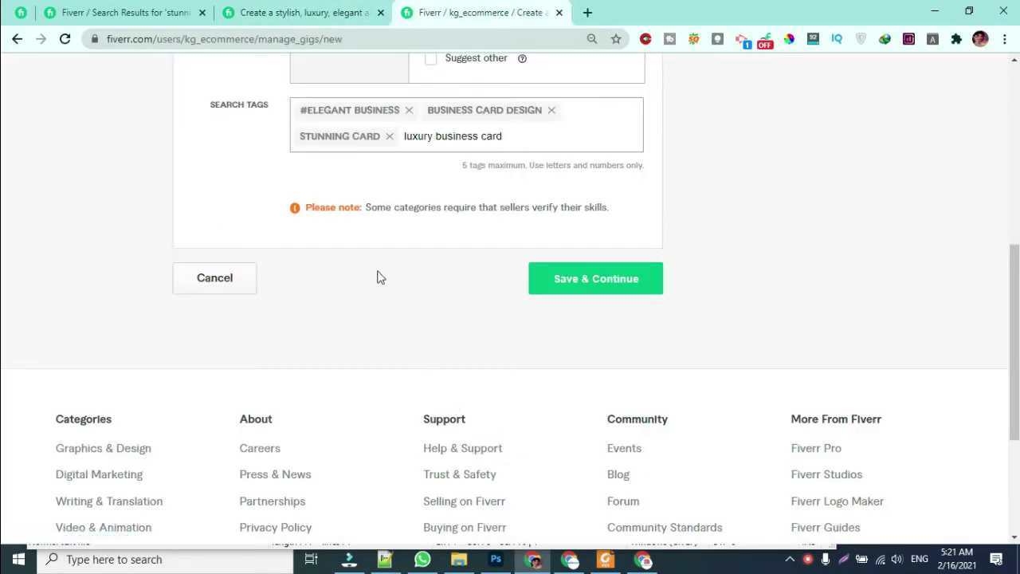
key(Return)
Copy "stylish card" from the reference gig as the fifth search tag, and save the overview to continue to pricing.
click(316, 8)
drag(84, 441, 156, 445)
key(ctrl+c)
click(478, 13)
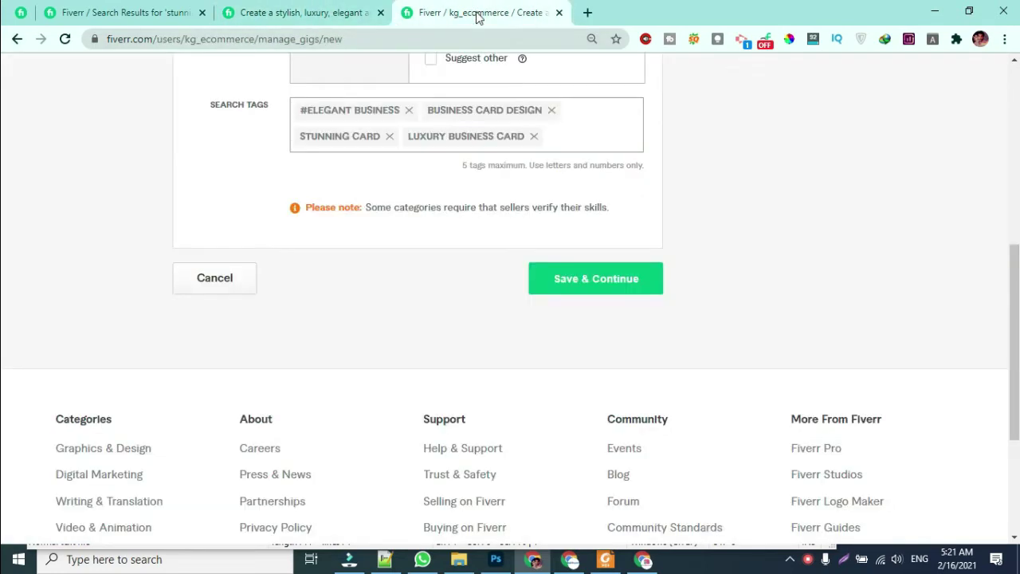
click(584, 114)
key(ctrl+v)
key(Return)
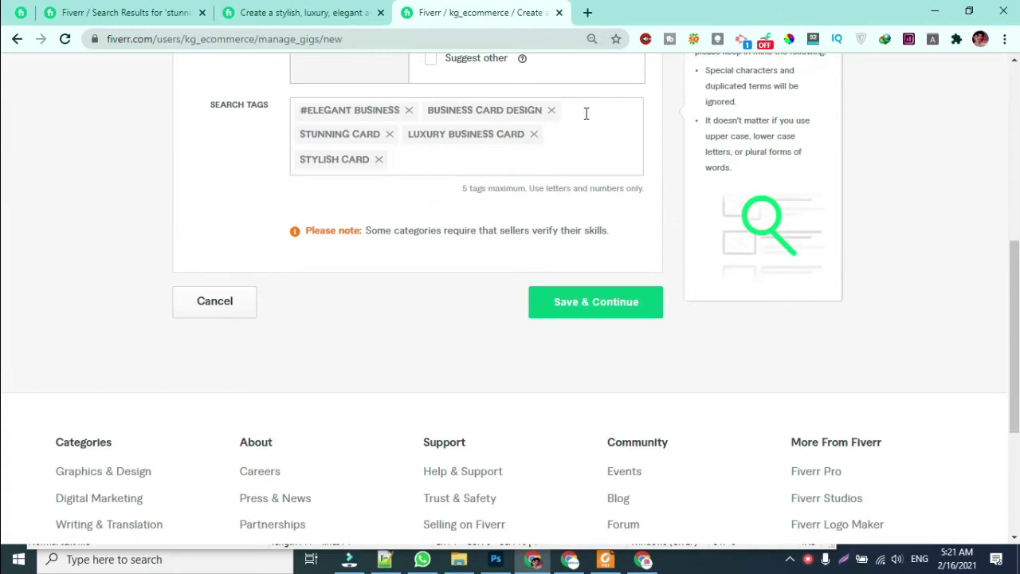
click(615, 316)
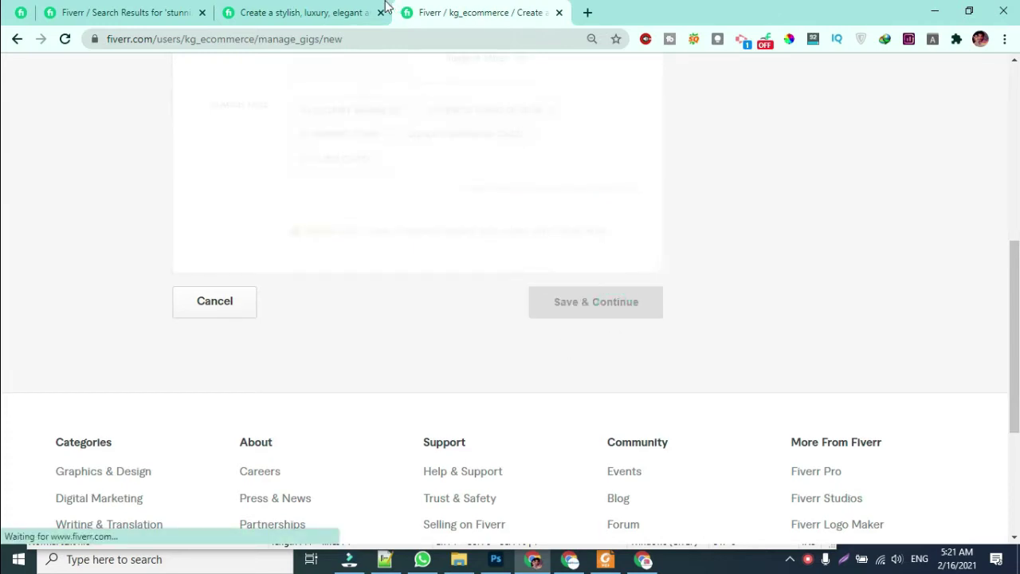
Examine the reference gig's package comparison and Basic offer alongside the new gig's package pricing table.
key(ctrl+shift+Tab)
scroll(494, 331, up, 10)
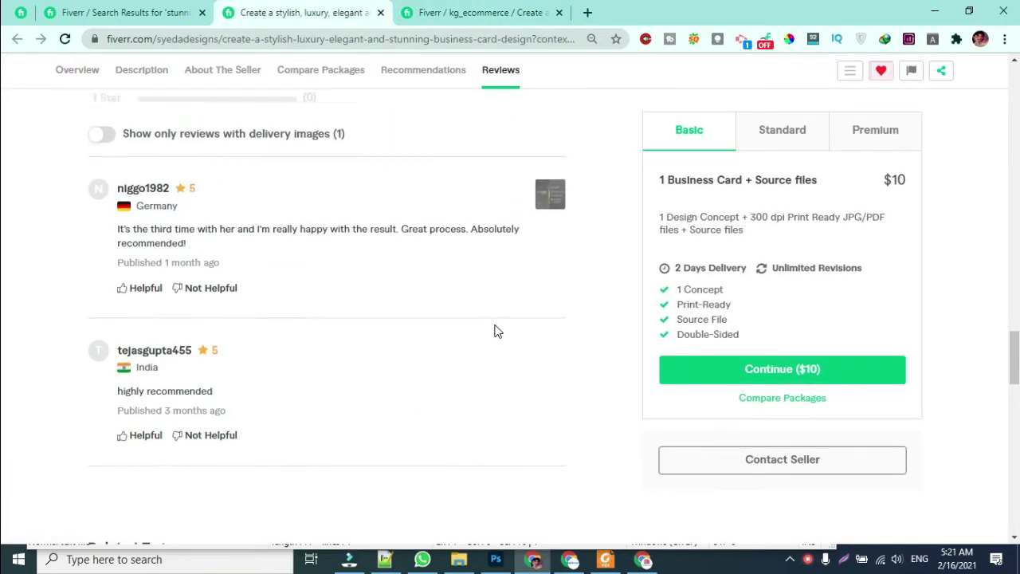
scroll(498, 333, up, 10)
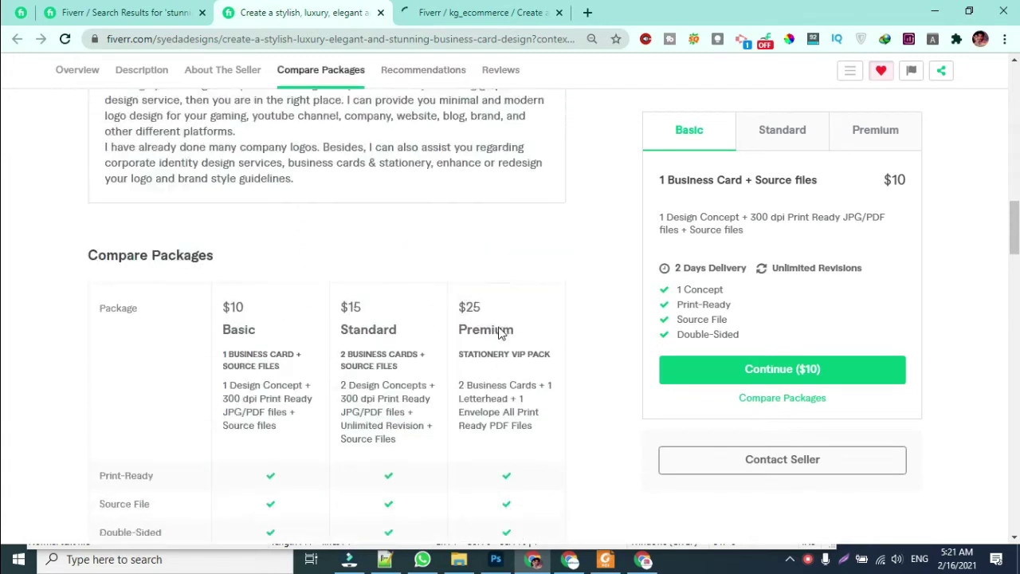
click(514, 13)
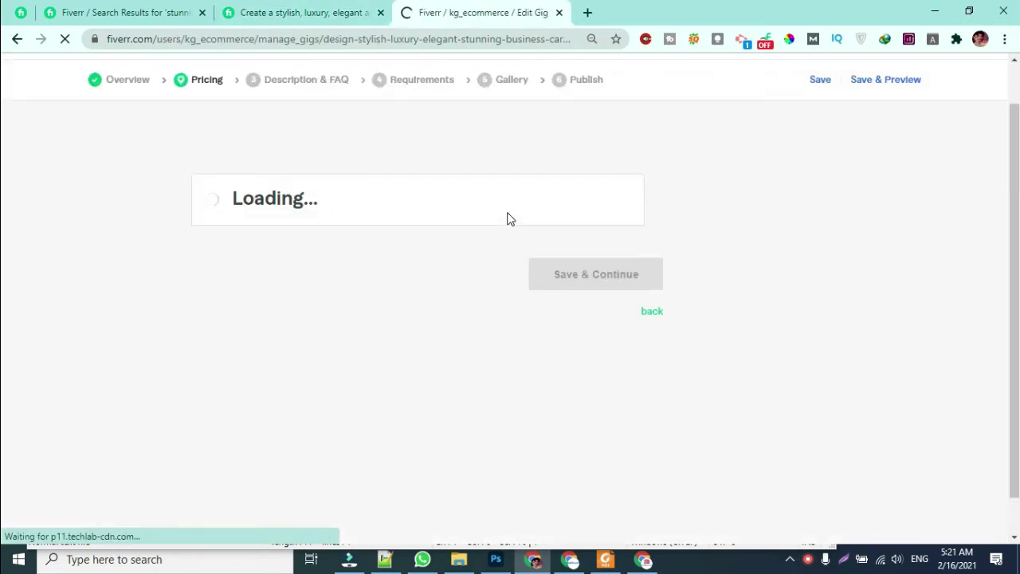
click(298, 11)
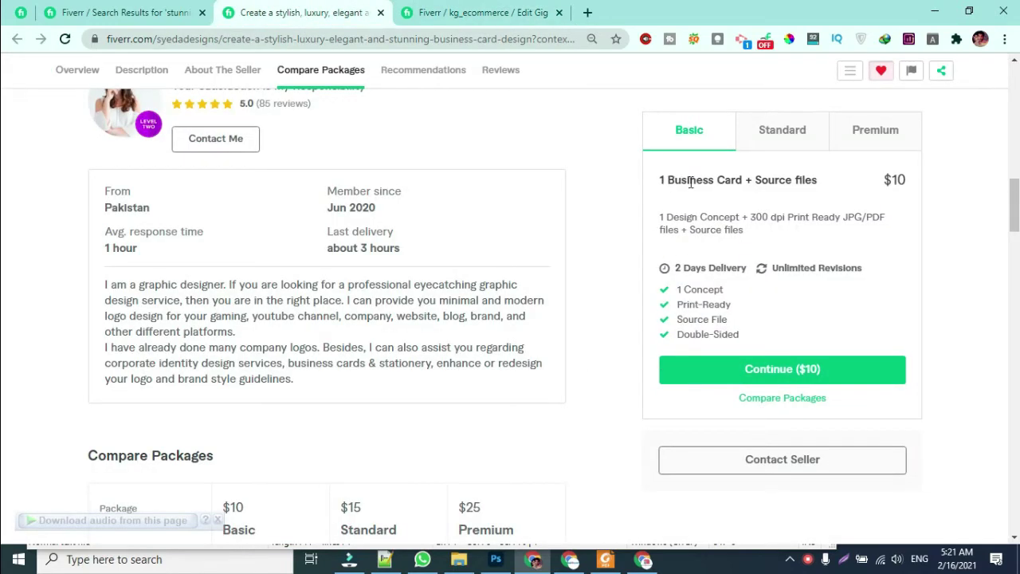
drag(824, 181, 786, 178)
click(687, 182)
click(483, 12)
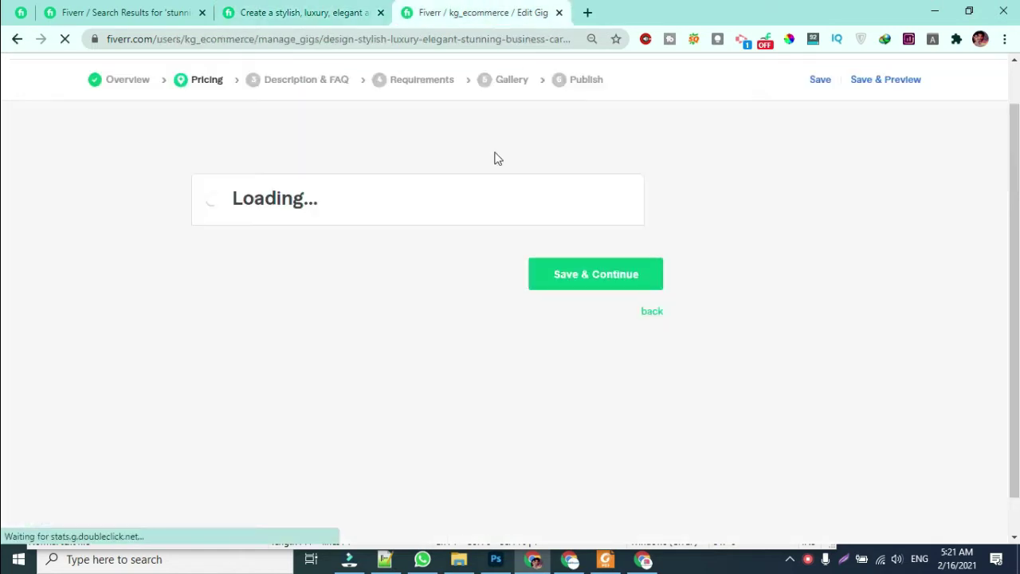
scroll(384, 309, down, 2)
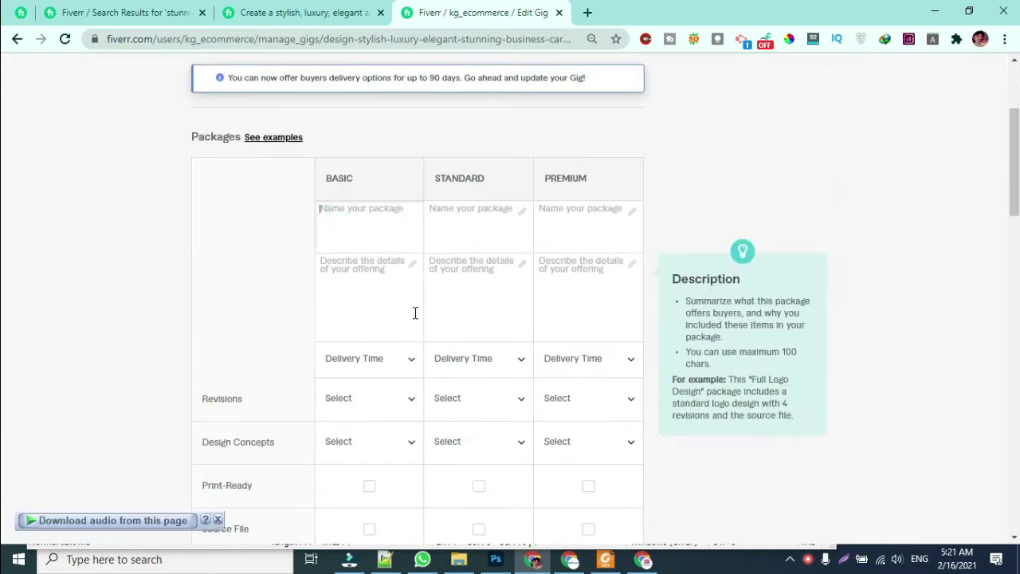
click(303, 12)
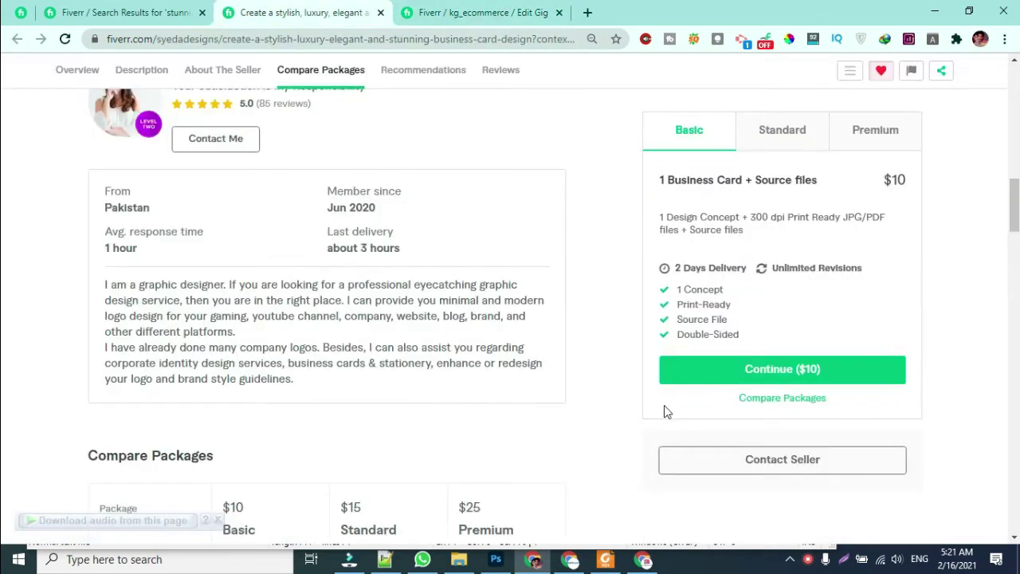
Name the Basic package "1 business card (2 sides)".
click(483, 12)
click(349, 236)
text(1)
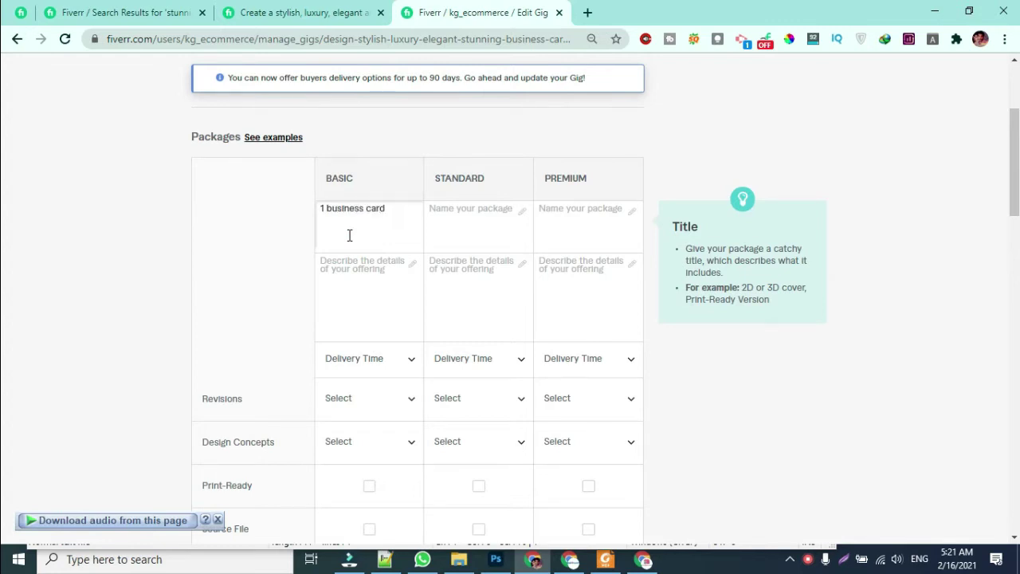
text(business card (2 sited)
text(des)
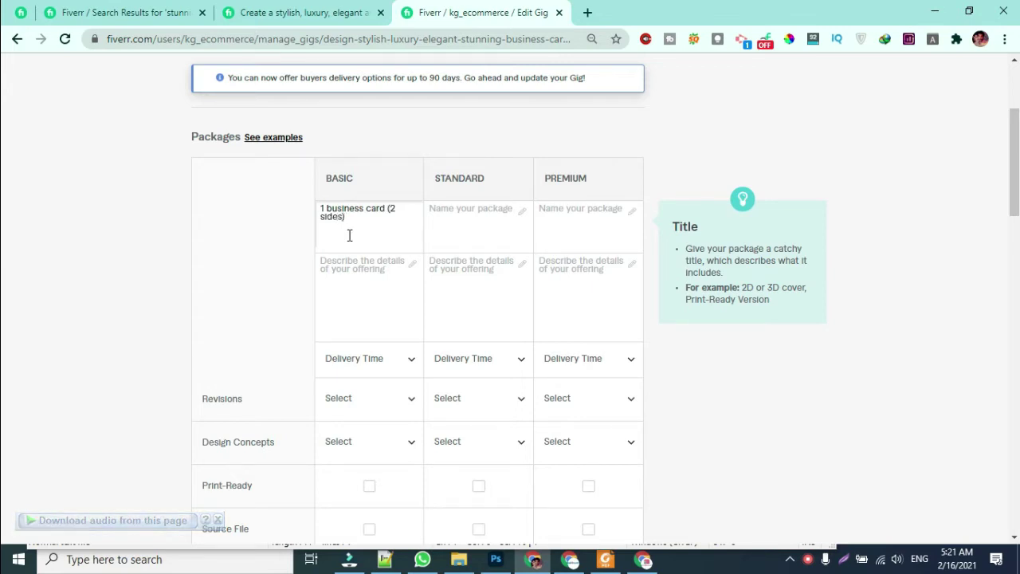
Check the reference gig's Basic package and replace the new gig's Basic package name with "Basic".
click(257, 9)
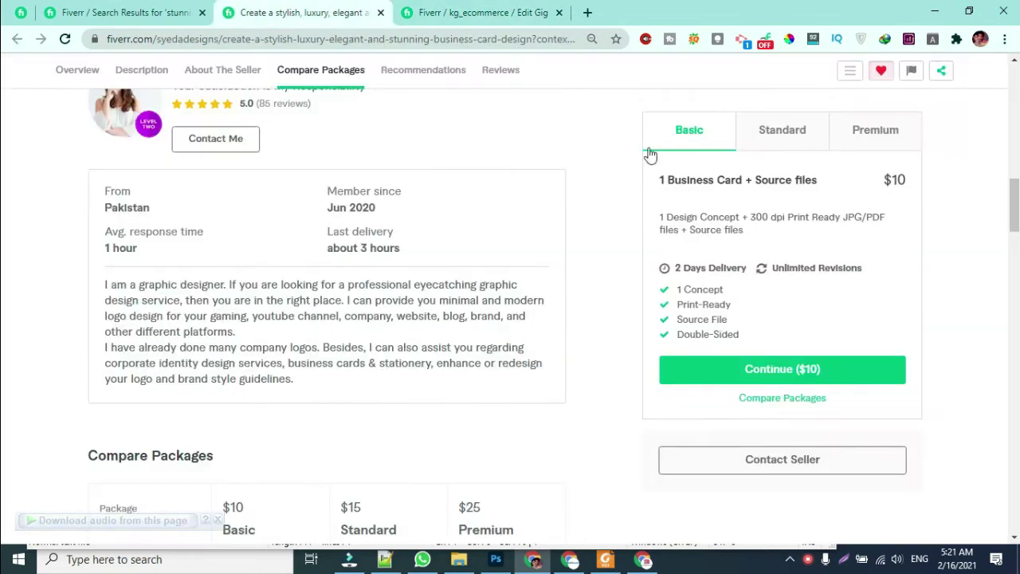
click(532, 11)
click(378, 299)
click(342, 209)
drag(358, 221, 302, 207)
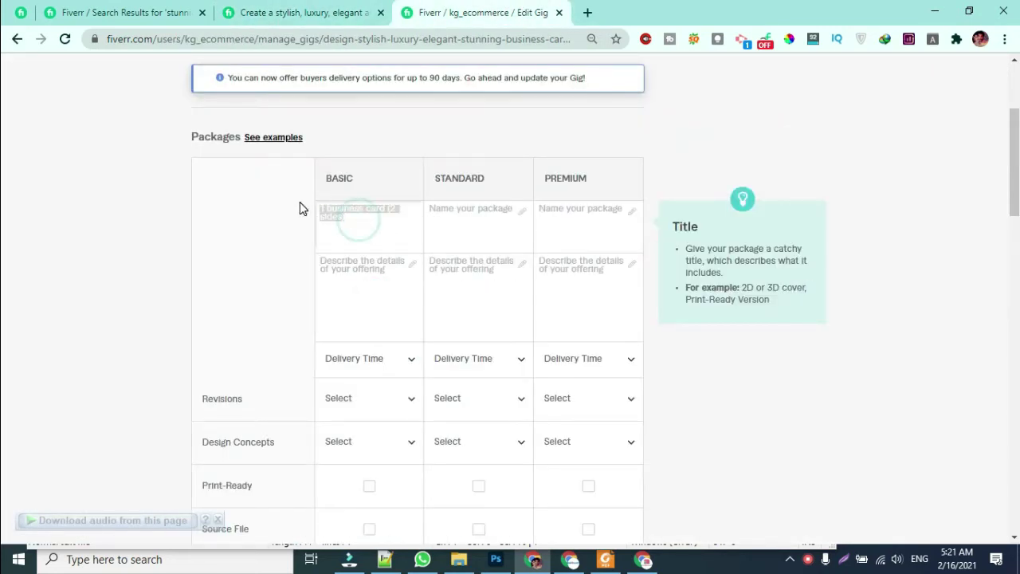
key(BackSpace)
text(Ba)
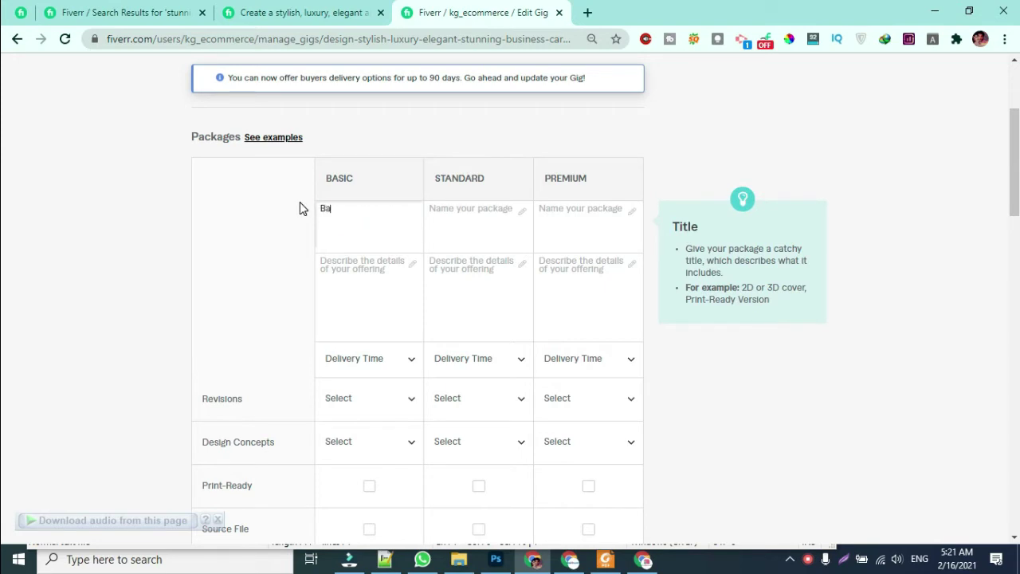
text(sic)
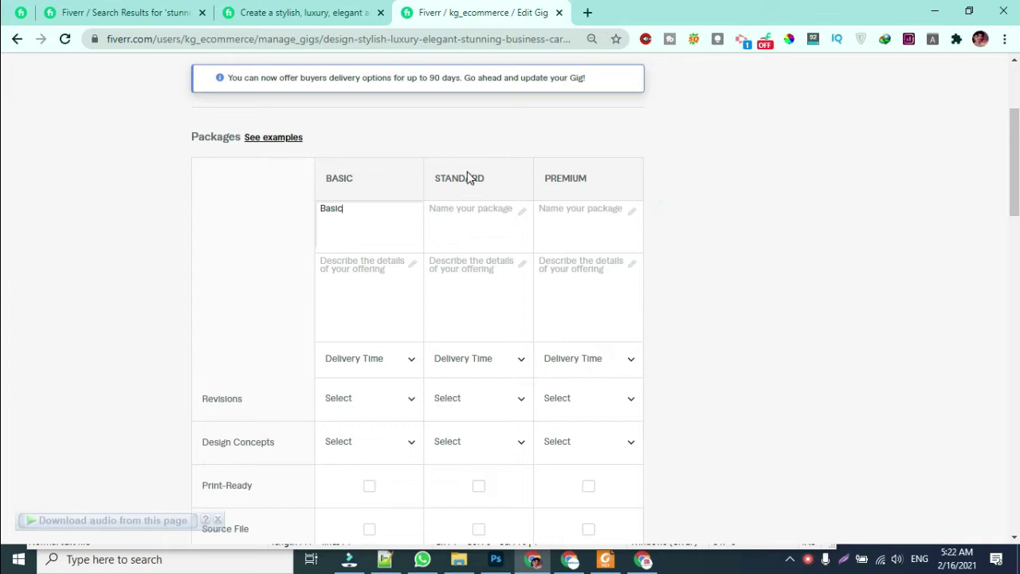
Name the second package "STANDARD" and the third package "PREMIUM", copying the names from their column headings.
double_click(466, 178)
key(ctrl+c)
click(469, 234)
key(ctrl+v)
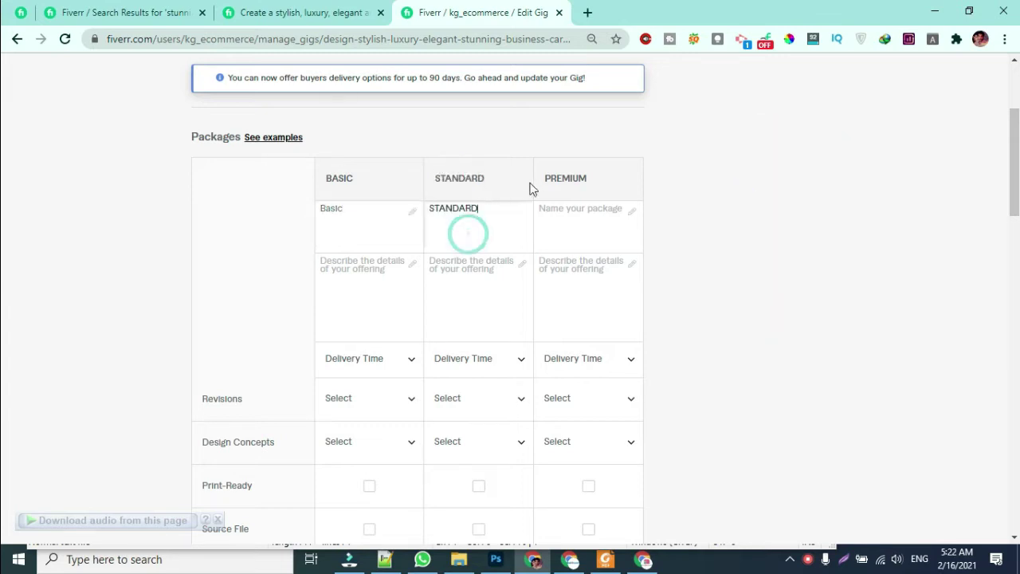
double_click(548, 178)
key(ctrl+c)
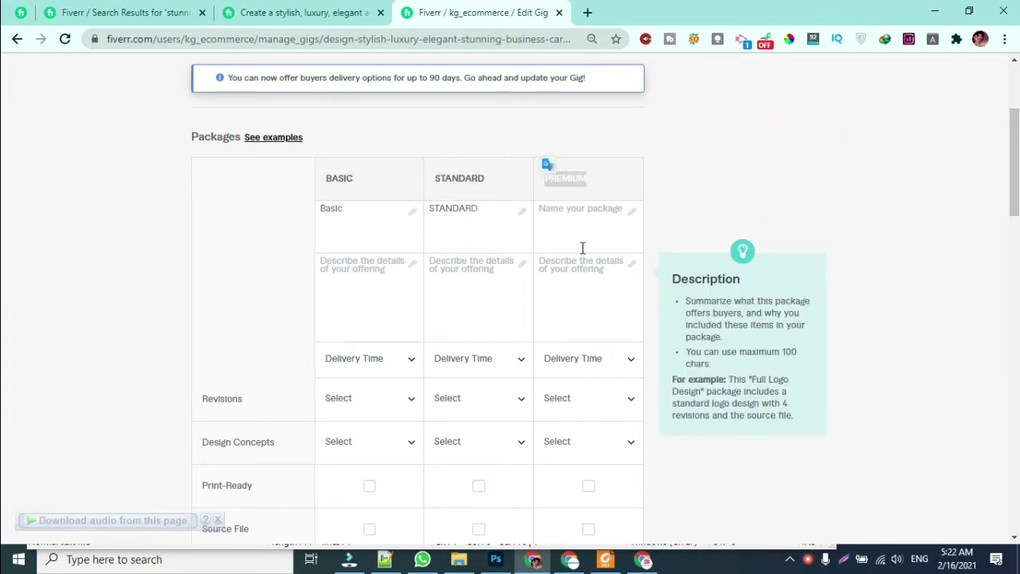
click(580, 231)
key(ctrl+v)
Describe the Basic package as "1 Business Card with Stunning design".
click(367, 275)
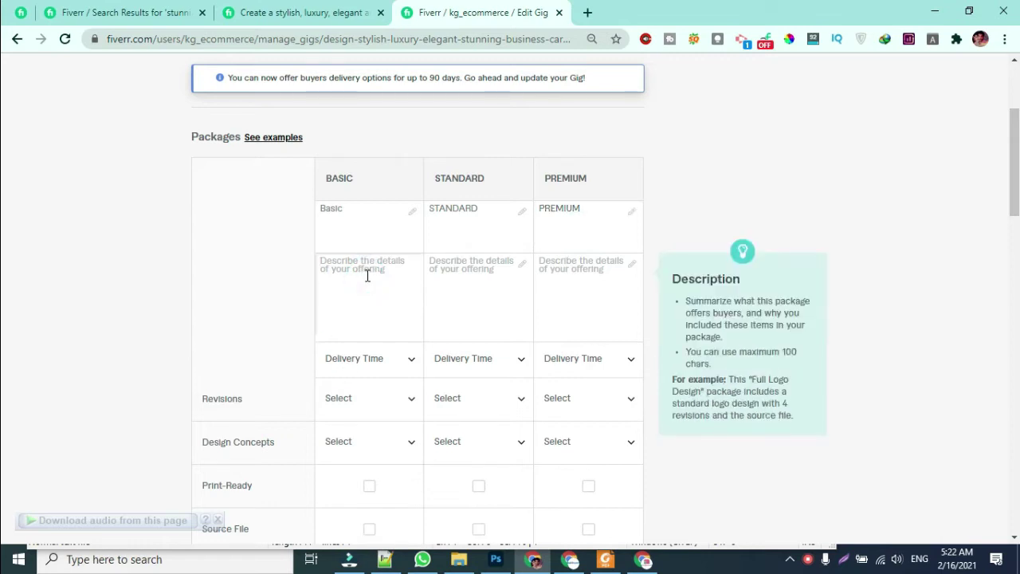
click(375, 262)
key(ctrl+v)
key(ctrl+z)
text(1)
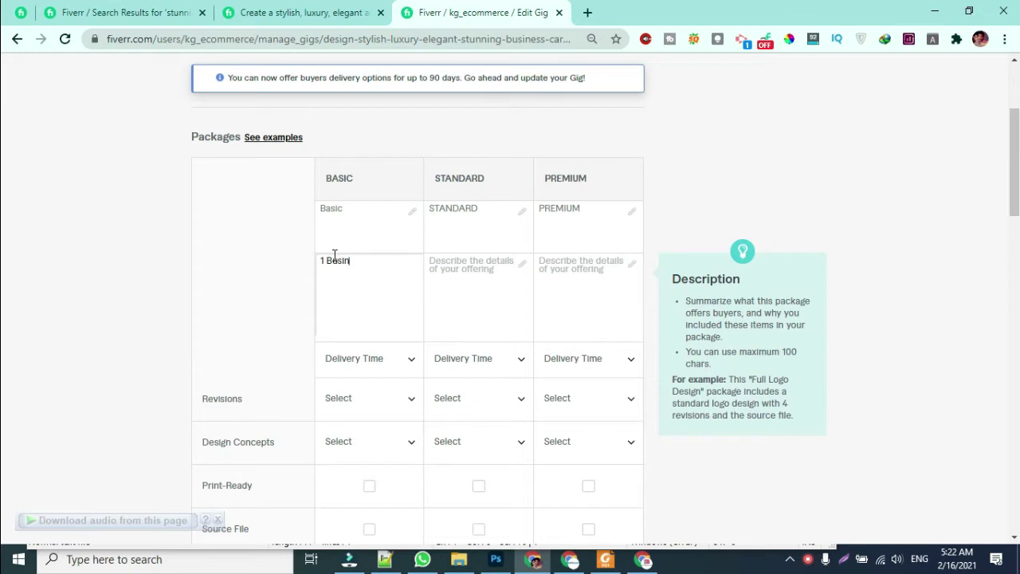
text(Business Card with Stunning design)
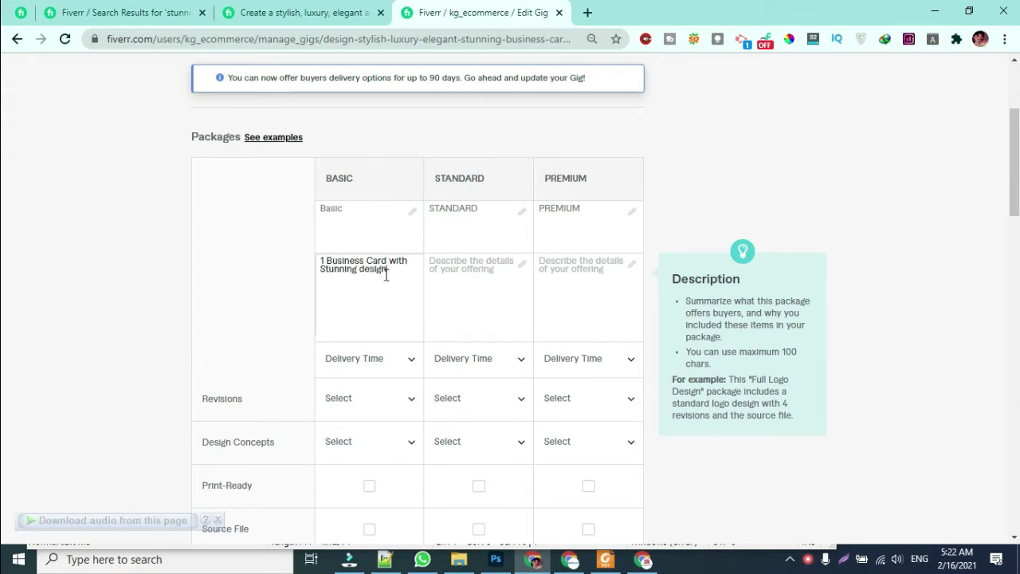
Add "(2 sides)" to the end of the Basic package description and copy the whole description text.
click(322, 226)
click(398, 273)
key(ctrl+a)
click(376, 271)
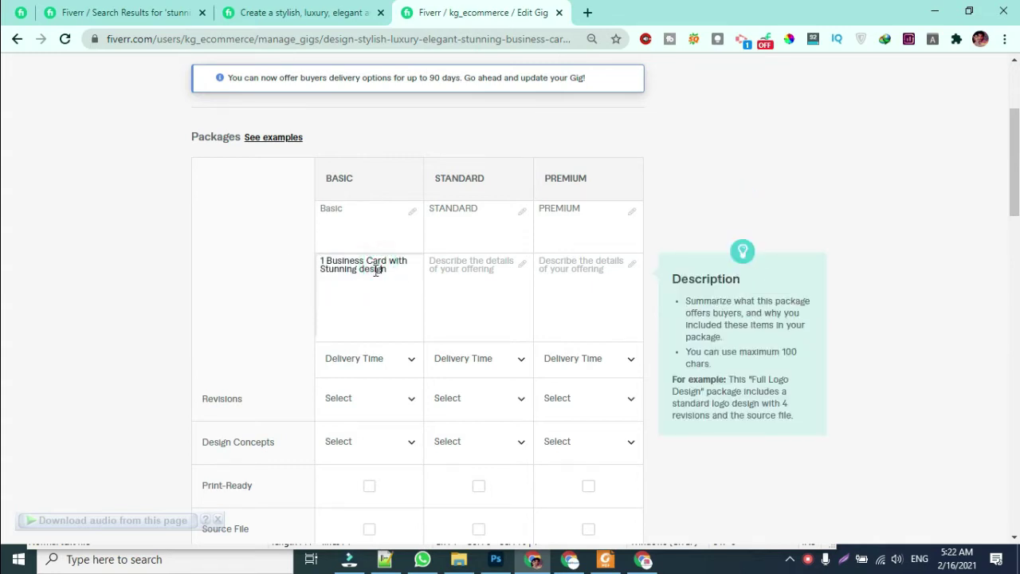
drag(393, 269, 320, 257)
click(320, 258)
text(1)
drag(365, 275, 298, 263)
key(ctrl+c)
Compare the titles and contents of the reference gig's Standard and Premium packages, and return to the new gig's pricing table.
click(330, 11)
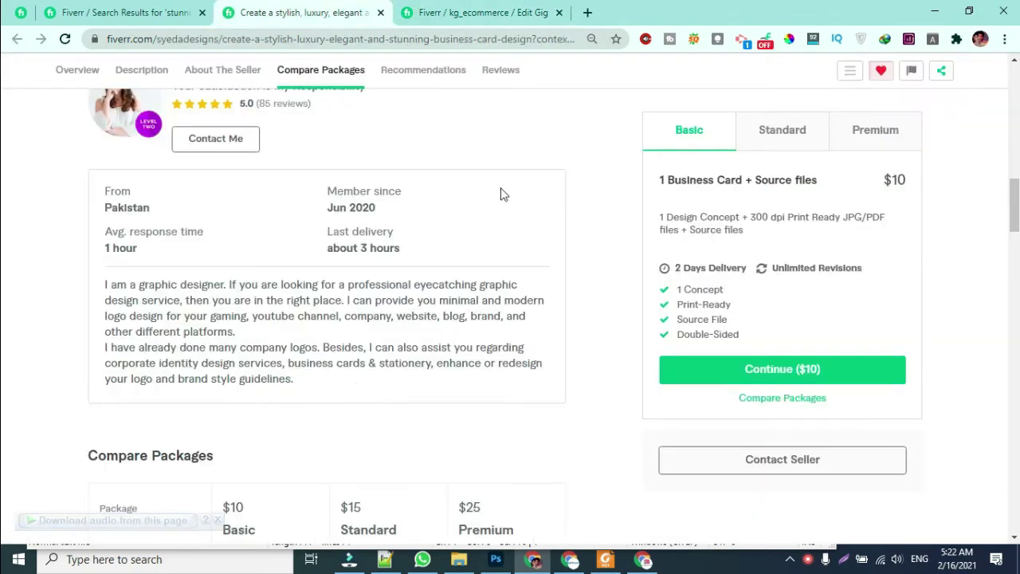
click(782, 132)
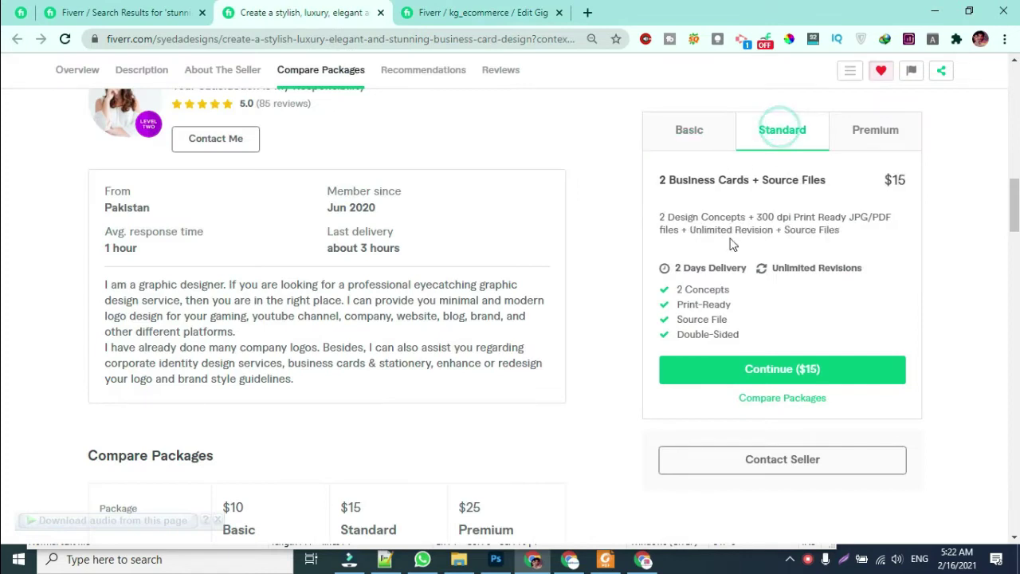
click(875, 141)
drag(695, 179, 752, 180)
triple_click(752, 180)
click(751, 180)
click(762, 137)
drag(671, 180, 795, 181)
click(795, 180)
click(861, 138)
click(791, 141)
key(ctrl+Tab)
key(ctrl+shift+Tab)
key(ctrl+Tab)
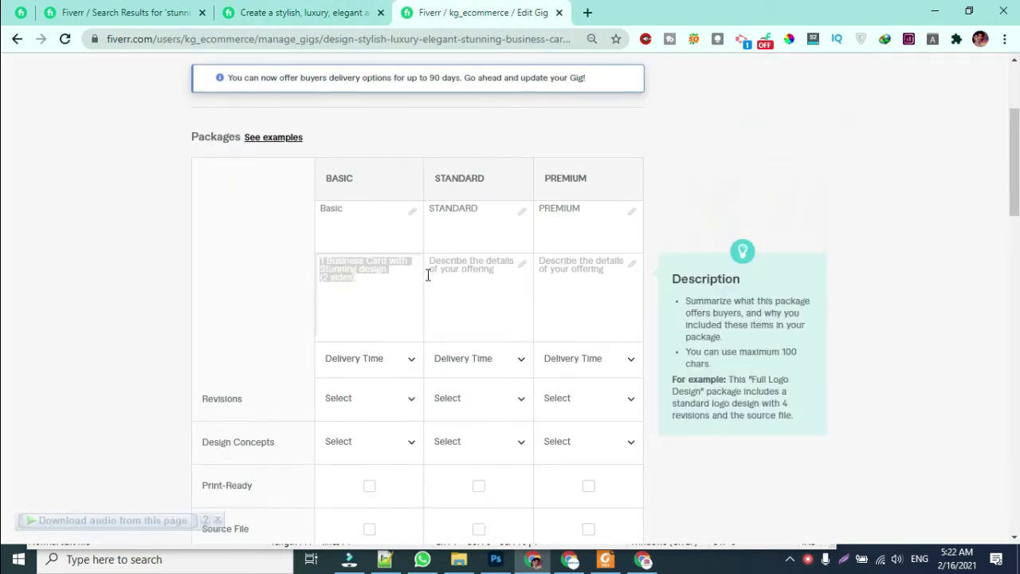
Paste the Basic description into the Standard package and extend its wording to "Stunning and elegant design", correcting the spelling.
click(490, 287)
key(ctrl+v)
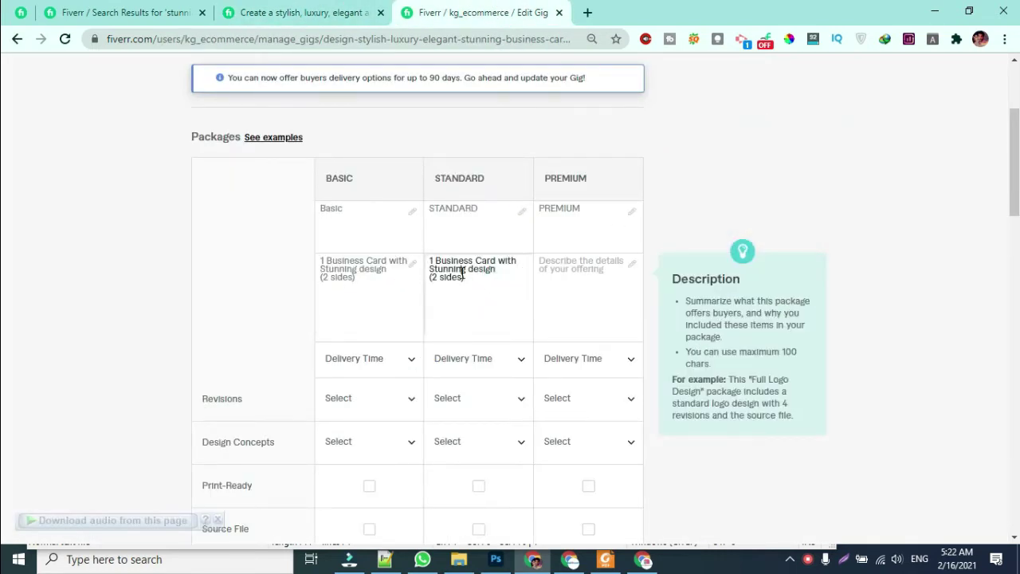
click(465, 268)
text(and elegent)
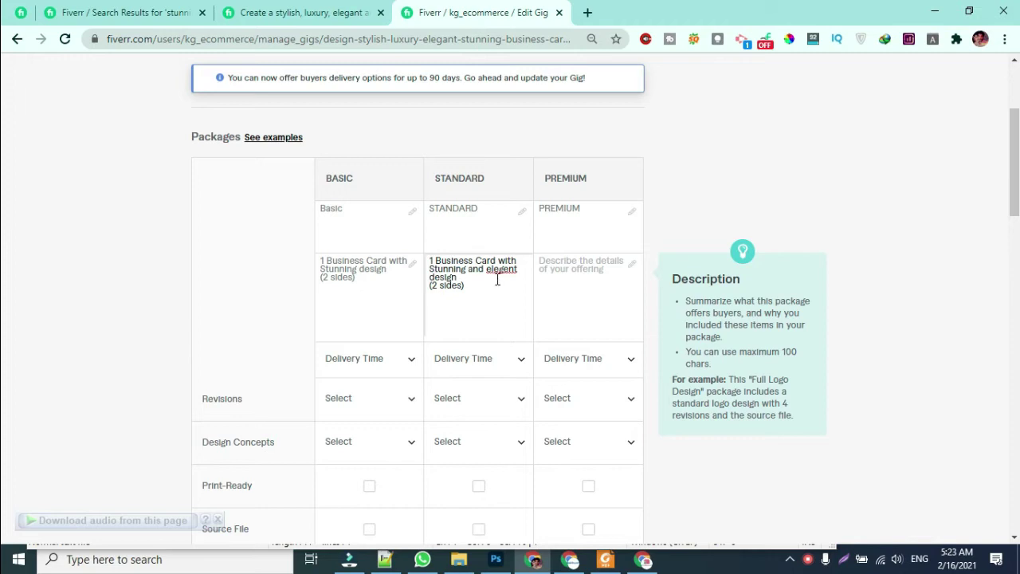
right_click(498, 272)
click(510, 284)
Change the Standard description to 2 business cards with "(2 sides each)" and copy the whole text.
double_click(433, 263)
text(2)
click(460, 288)
text(each)
click(501, 280)
key(ctrl+a)
key(ctrl+c)
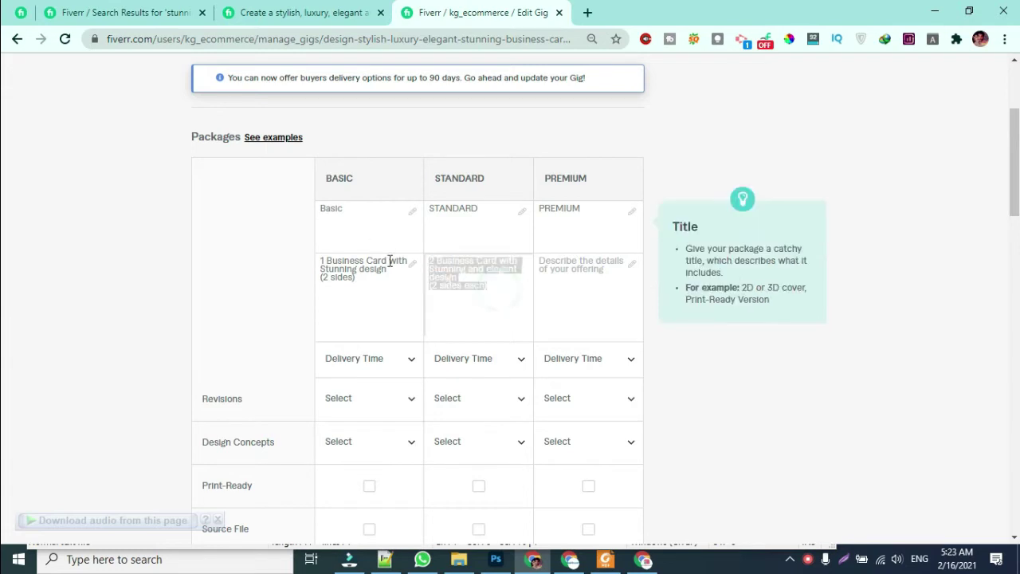
Paste the Standard description into the Premium package and cut it down to "3 Stunning and elegant (2 sides each)".
click(572, 284)
key(ctrl+v)
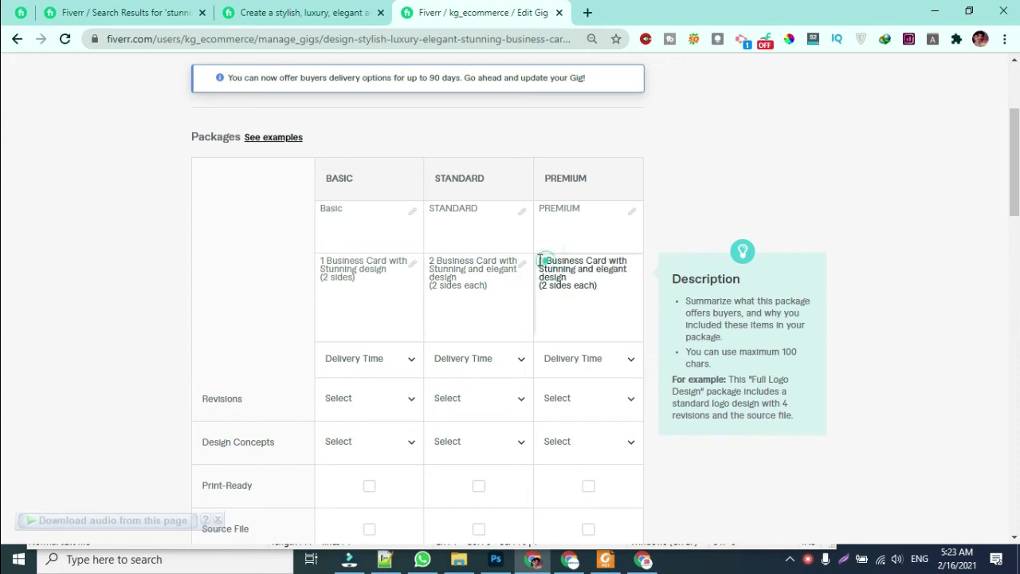
drag(543, 261, 497, 310)
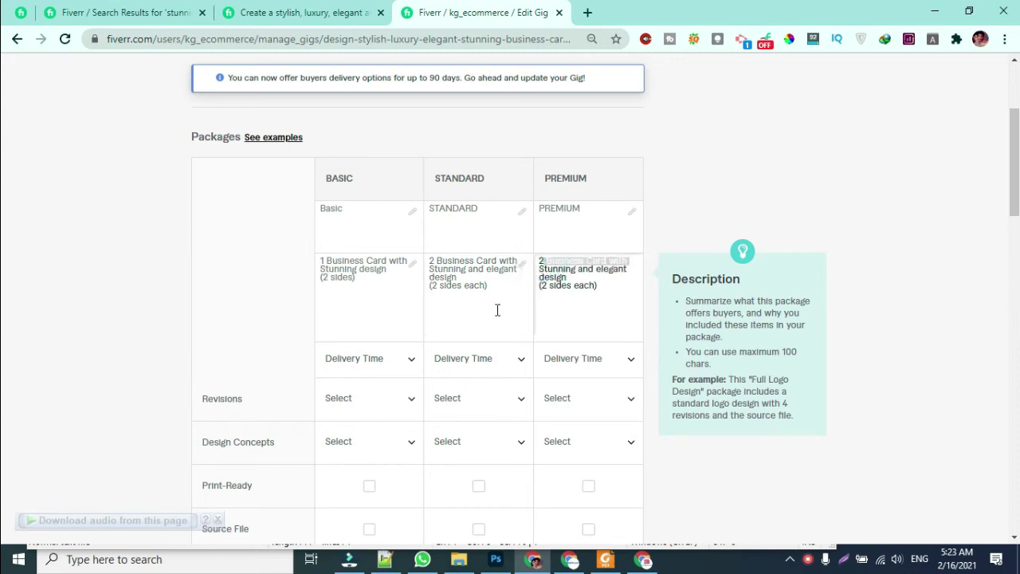
text(3)
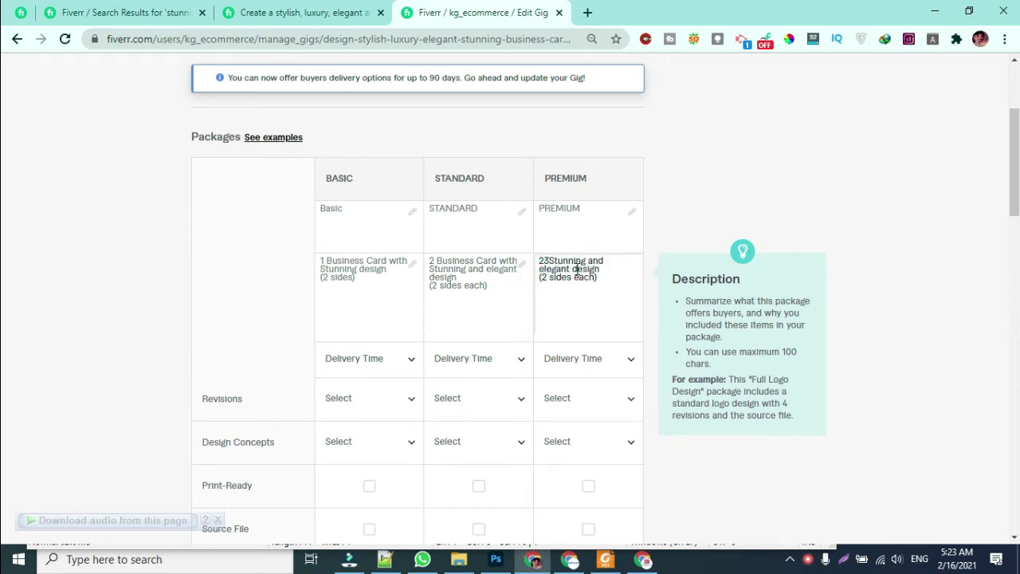
key(BackSpace)
key(BackSpace)
text(3)
click(560, 260)
drag(570, 268, 609, 269)
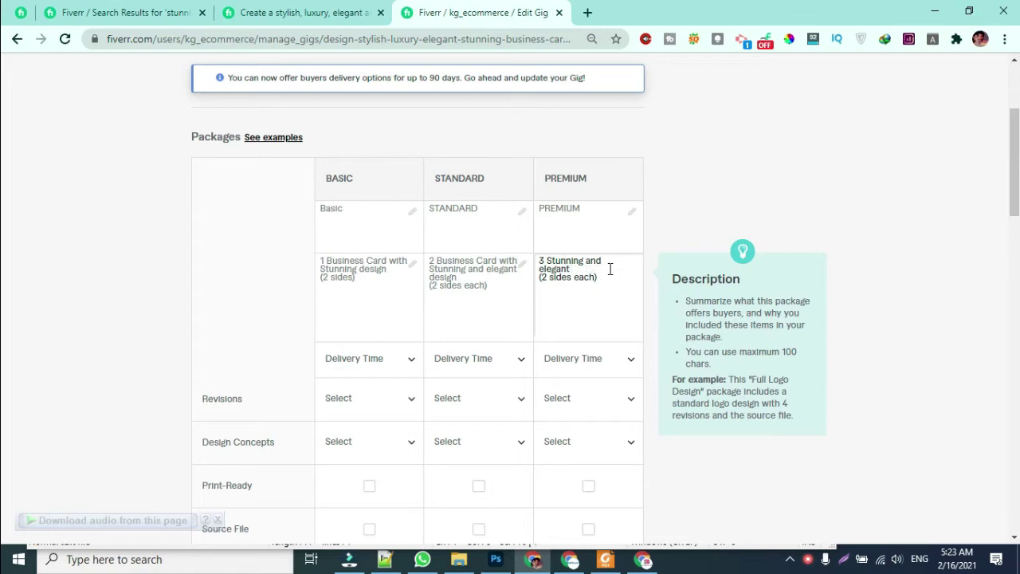
Reword the Premium description as "3 Stationary Pack with Stunning and elegant design", without the sides note.
text(stationary b)
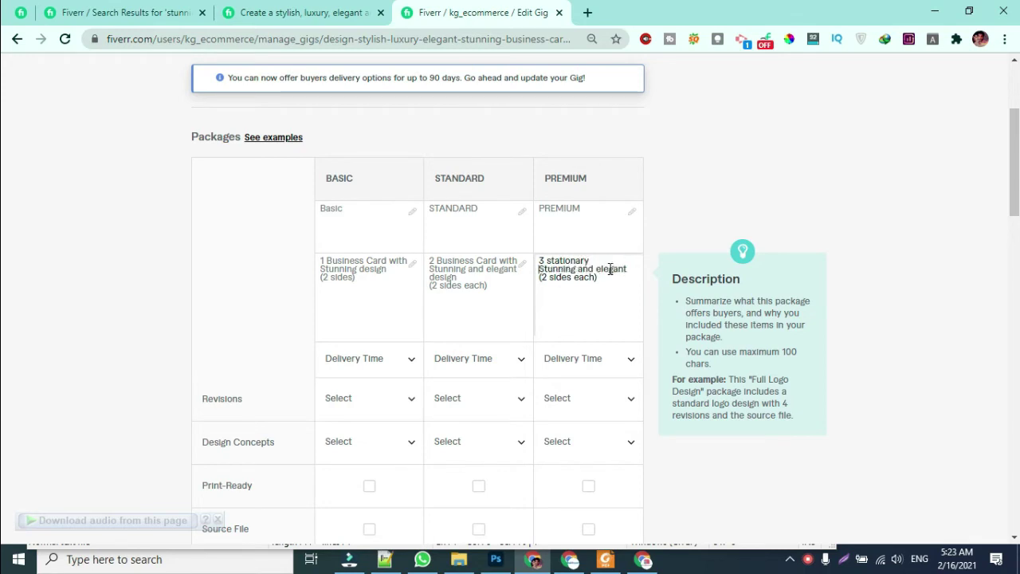
key(BackSpace)
text(pack)
key(BackSpace)
text(S)
key(BackSpace)
text(ith  Stunning and elegant design)
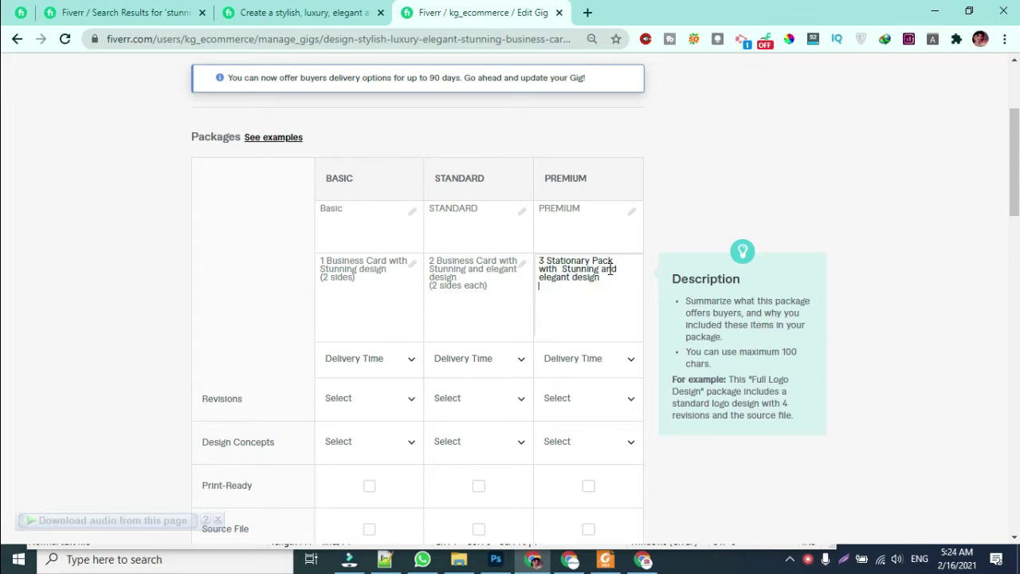
Set the Basic package to 1 day delivery with Unlimited revisions.
scroll(462, 255, down, 3)
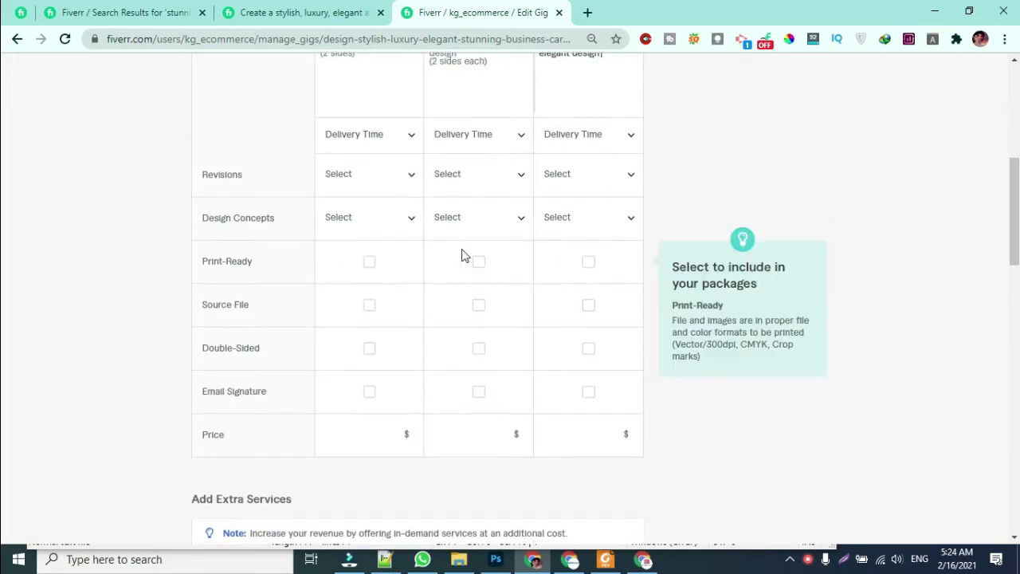
click(403, 136)
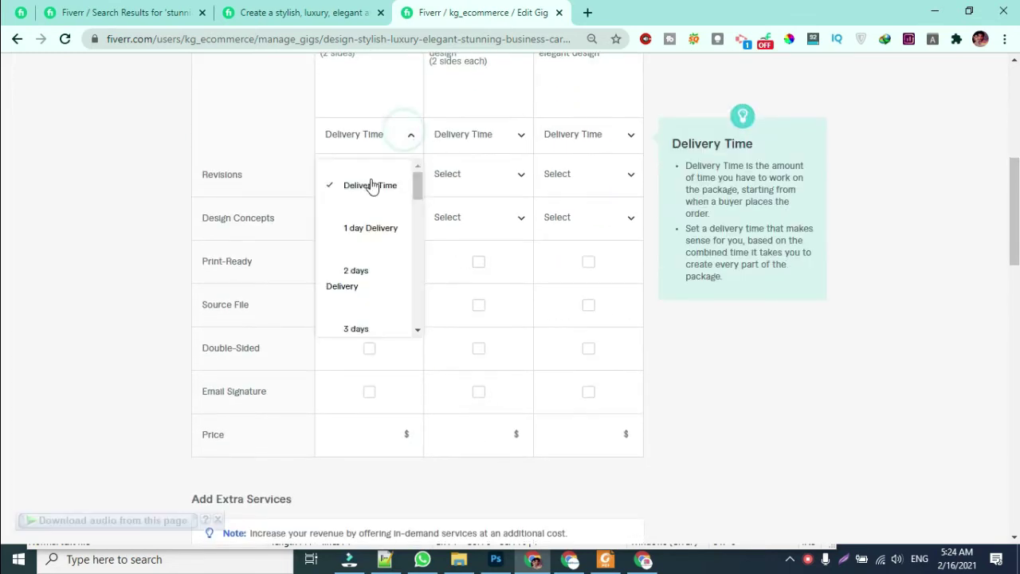
click(379, 229)
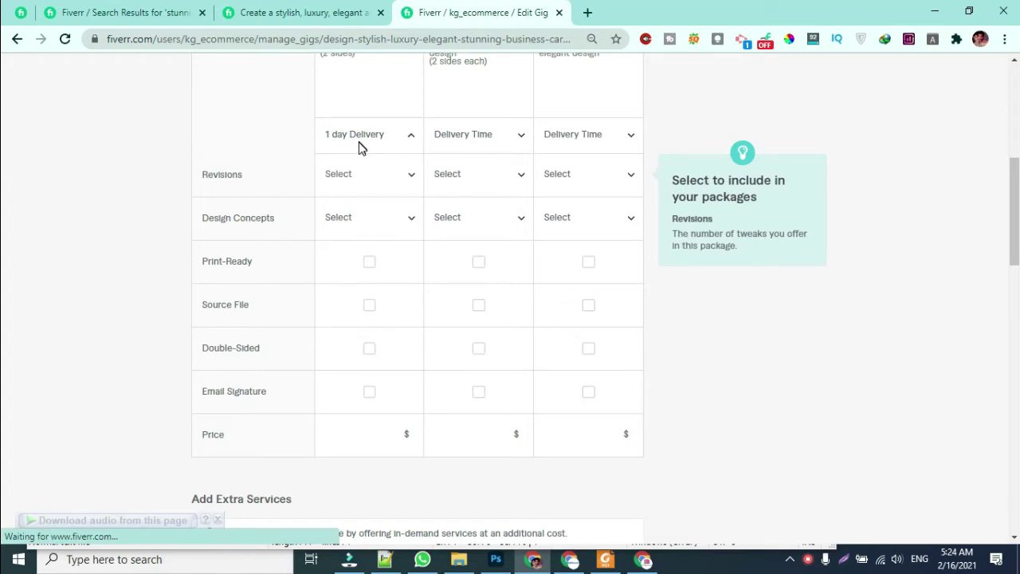
click(390, 177)
scroll(376, 334, down, 2)
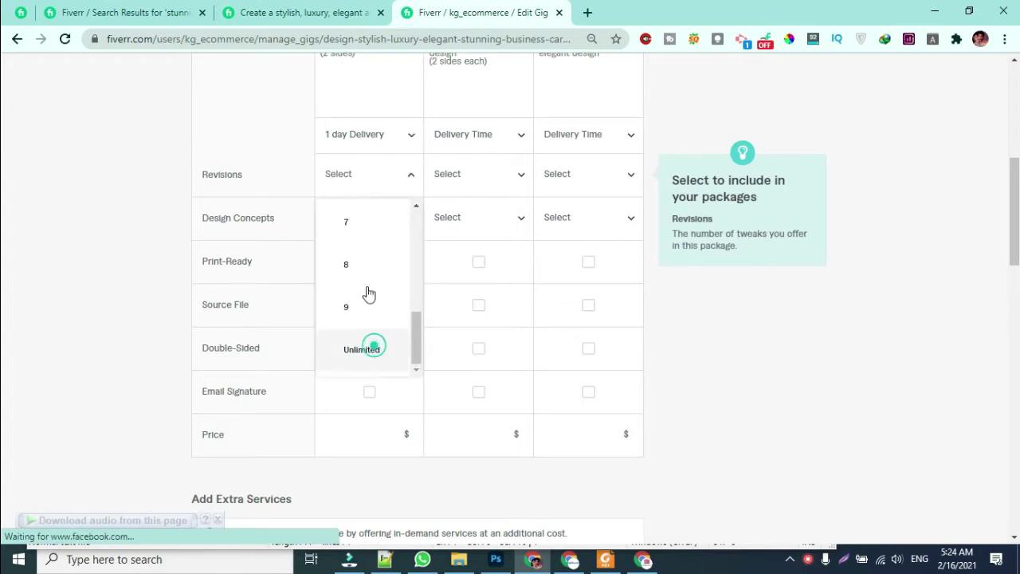
click(373, 349)
click(327, 138)
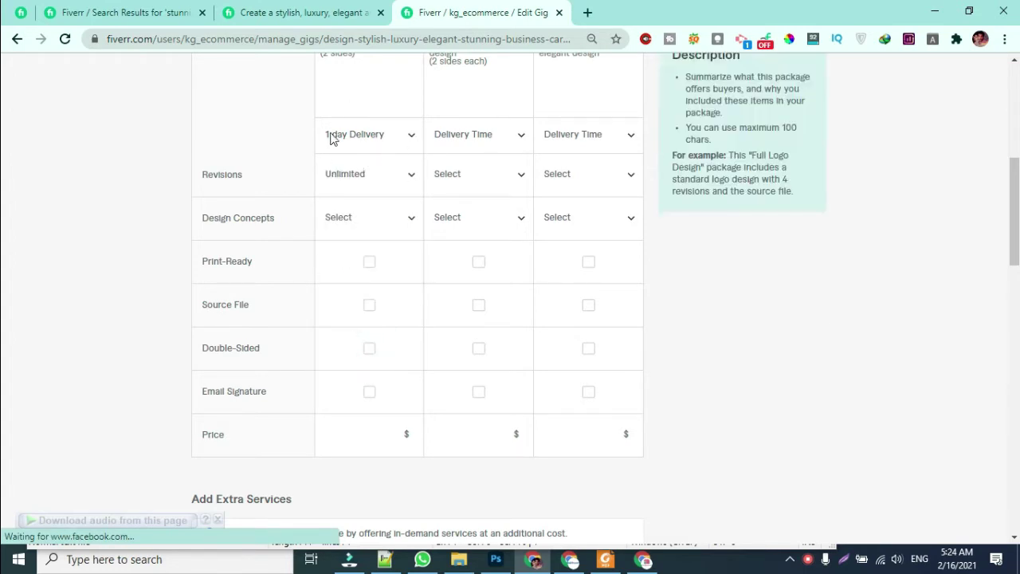
Set the Basic package to 1 design concept and include Print-Ready, Source File, Double-Sided and Email Signature.
click(392, 223)
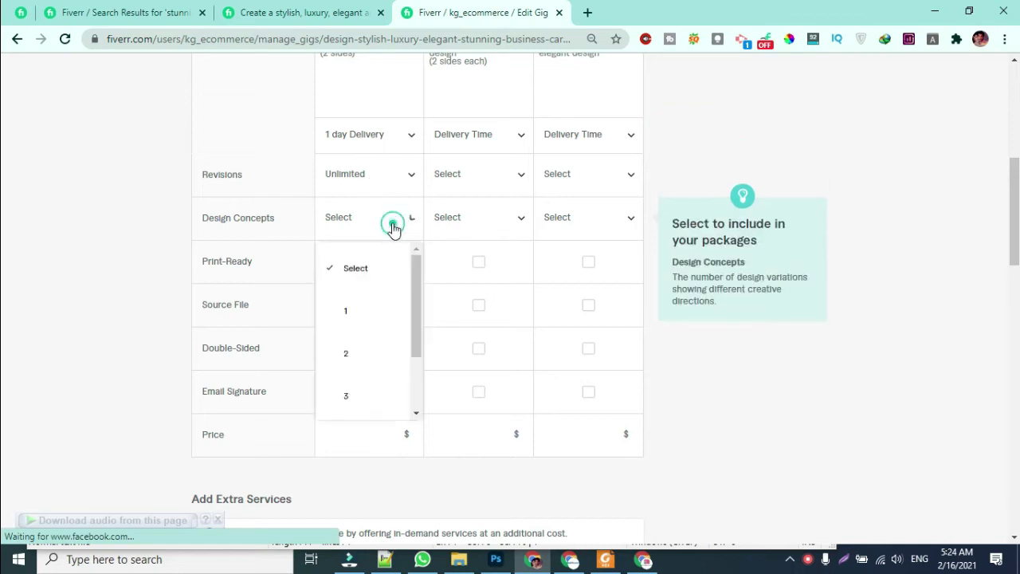
scroll(371, 295, down, 1)
scroll(373, 296, up, 1)
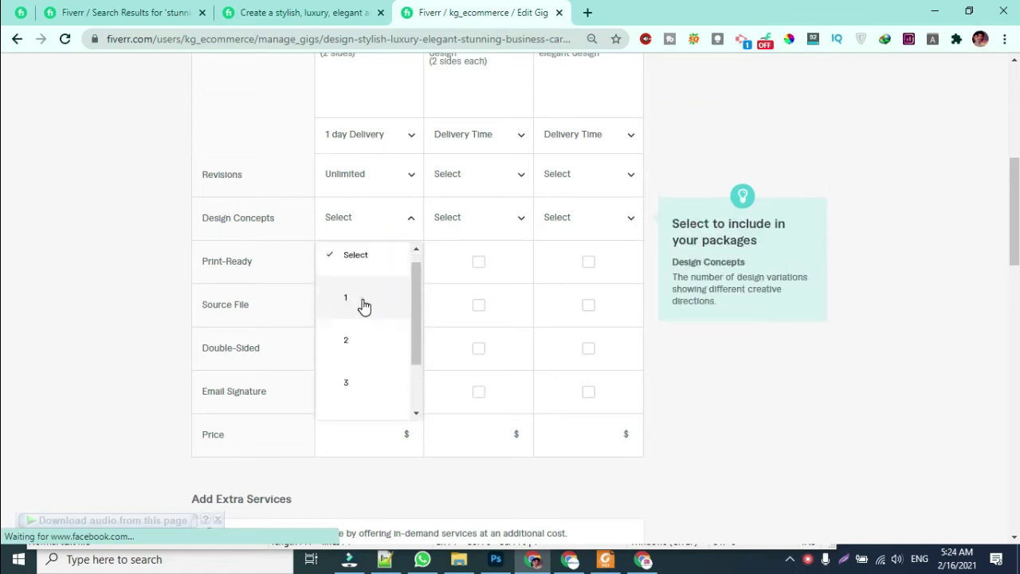
click(364, 307)
click(369, 263)
click(369, 304)
click(369, 348)
click(369, 392)
Set the Basic package price to $5.
scroll(391, 374, down, 1)
scroll(402, 335, down, 1)
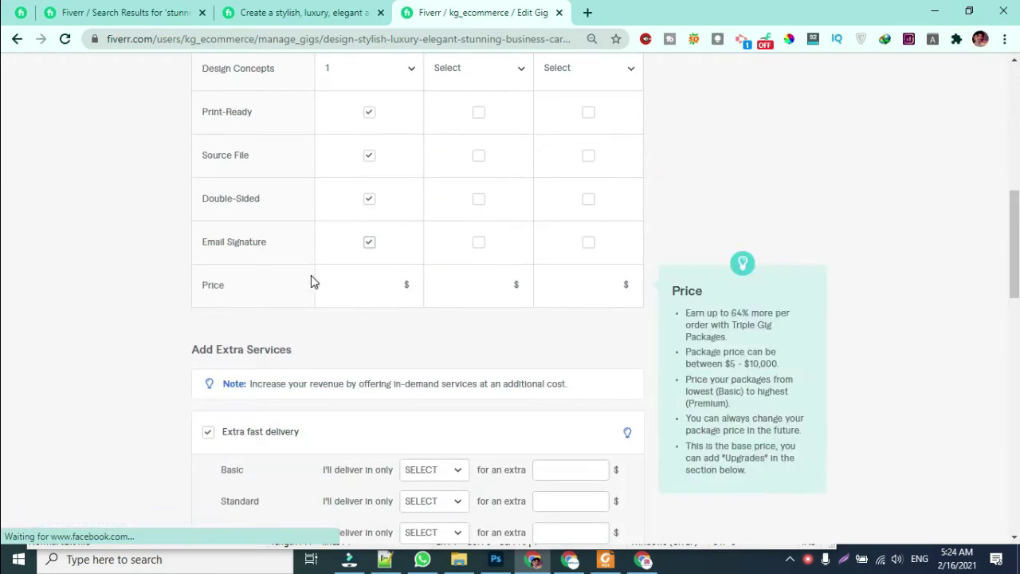
click(360, 287)
text(5)
click(357, 328)
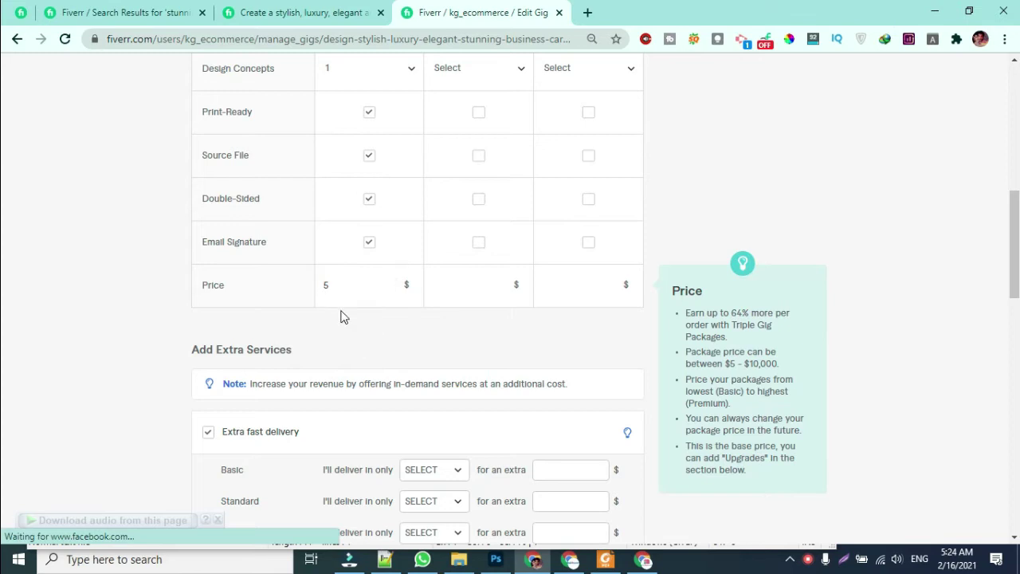
Remove Email Signature, Double-Sided and Source File from the Basic package and re-enter its price as $5.
scroll(351, 310, up, 3)
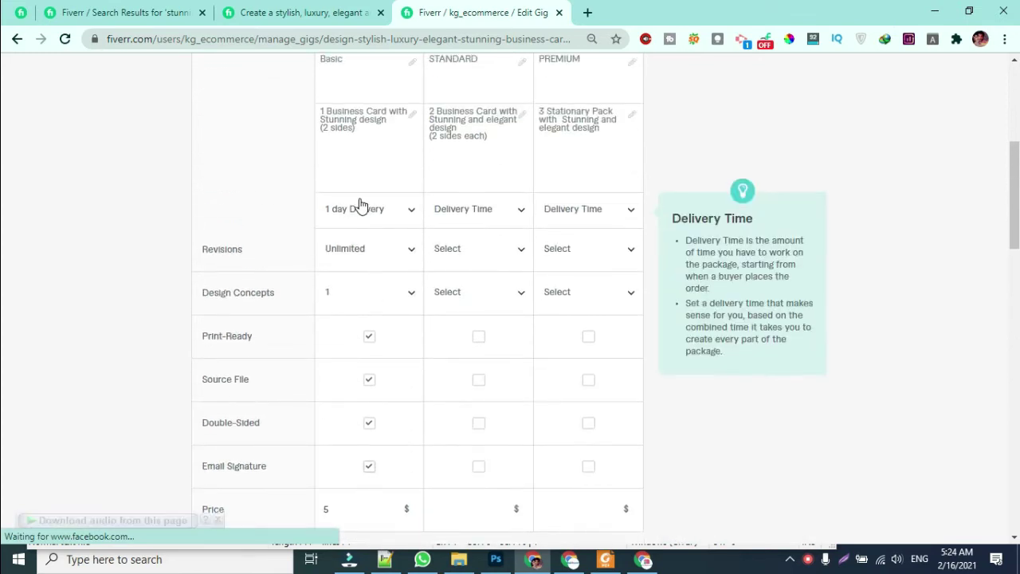
scroll(360, 209, up, 2)
scroll(373, 246, down, 2)
click(369, 390)
click(369, 349)
click(368, 306)
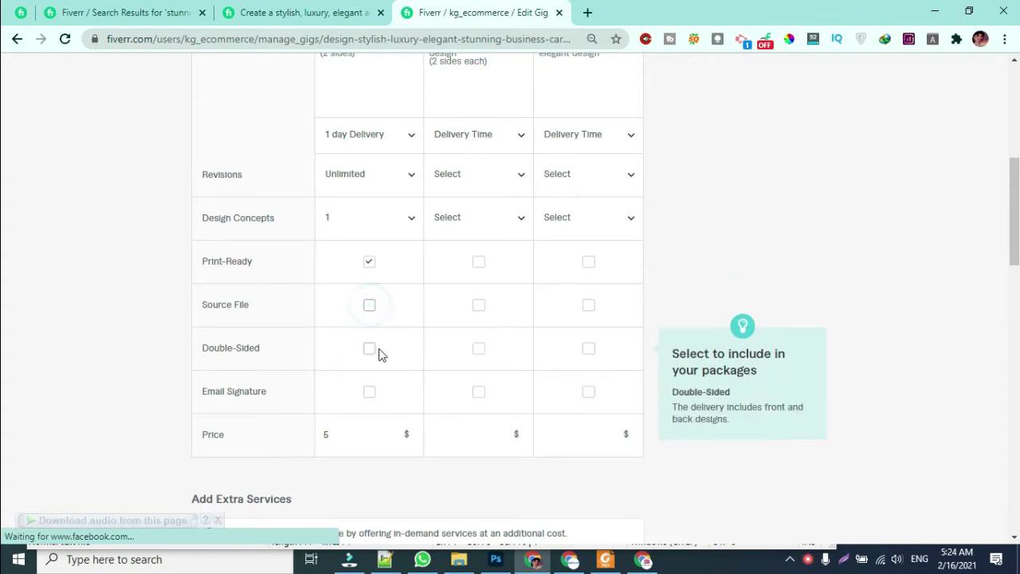
scroll(378, 398, up, 1)
scroll(375, 243, up, 2)
scroll(390, 262, down, 2)
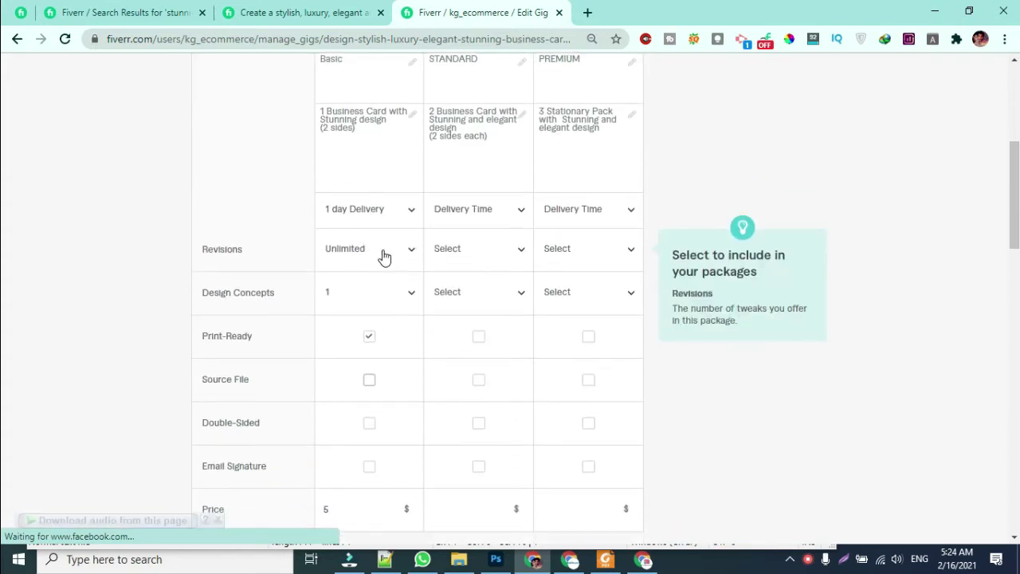
scroll(347, 260, down, 2)
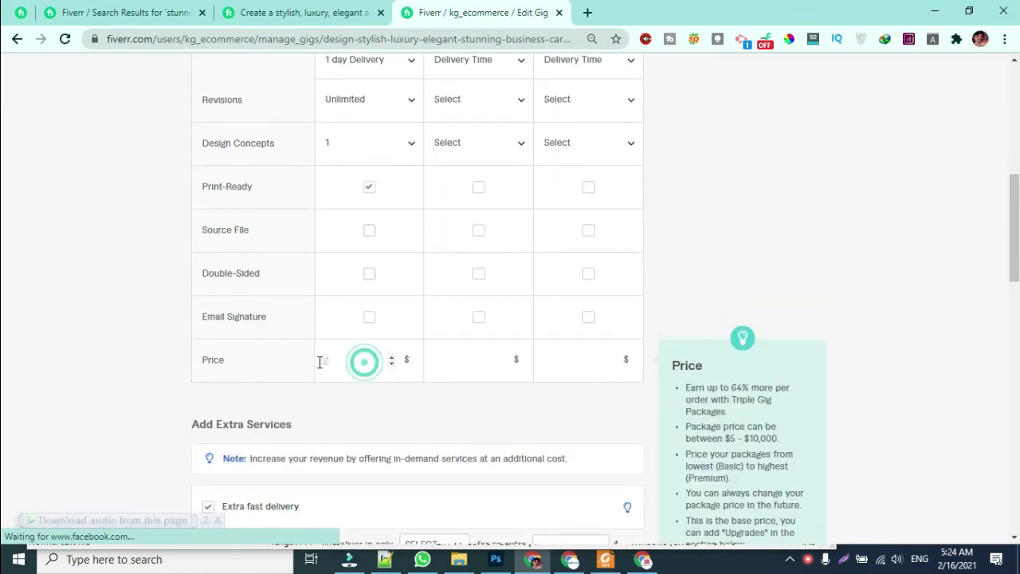
text(5)
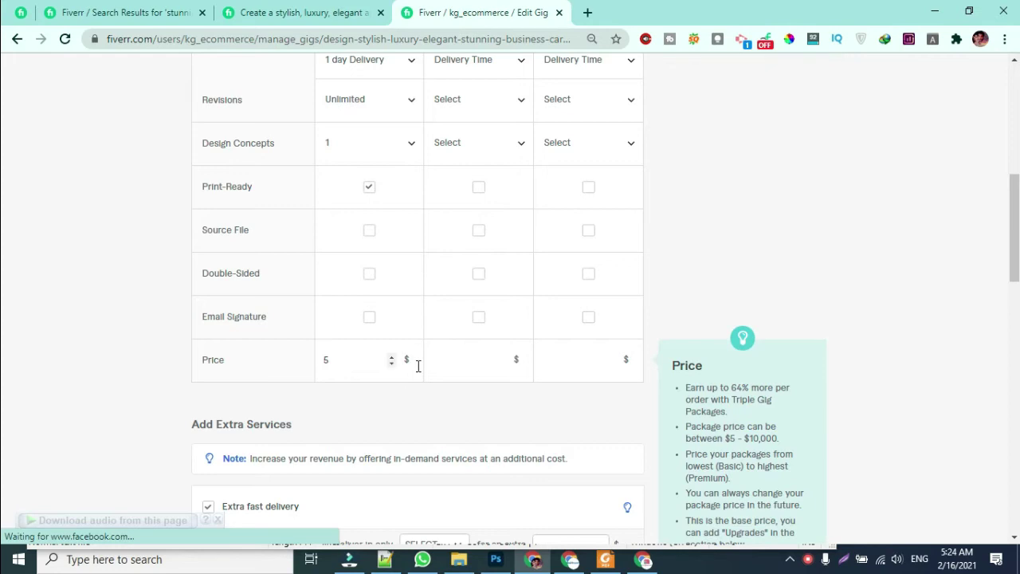
Set the Standard package to 3 days delivery with Unlimited revisions.
scroll(438, 358, up, 2)
scroll(467, 339, up, 1)
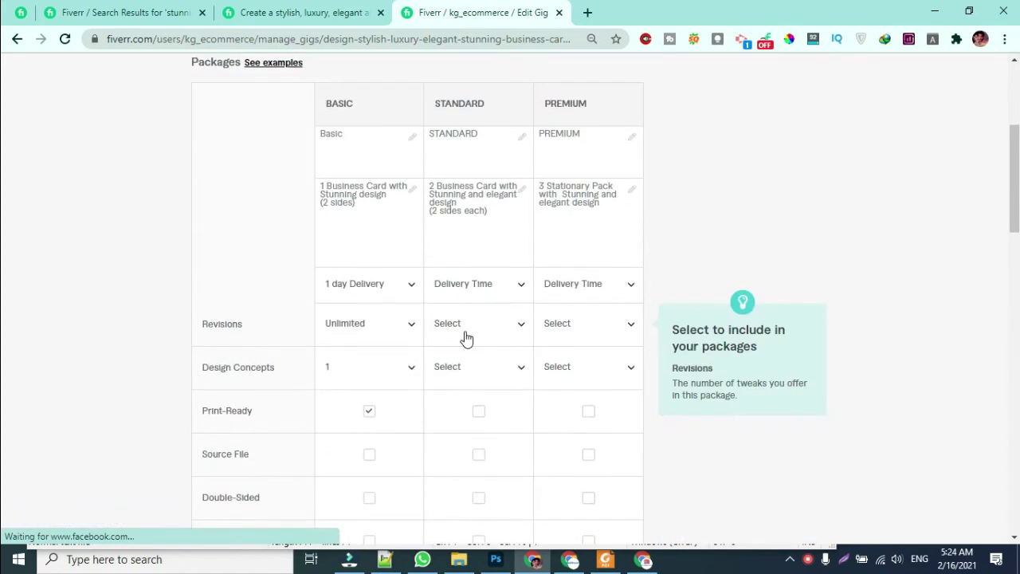
click(510, 290)
scroll(489, 382, down, 2)
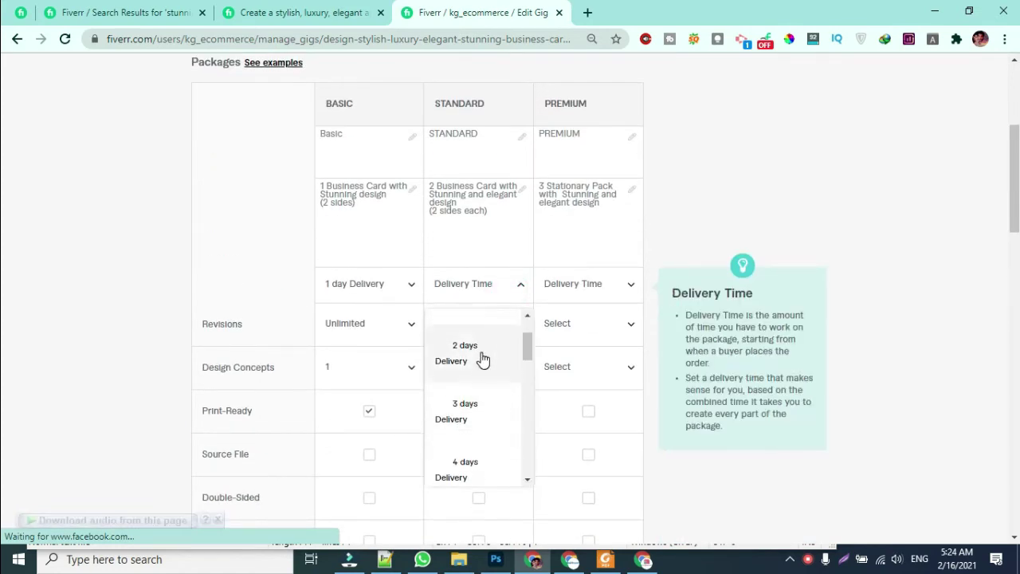
click(483, 363)
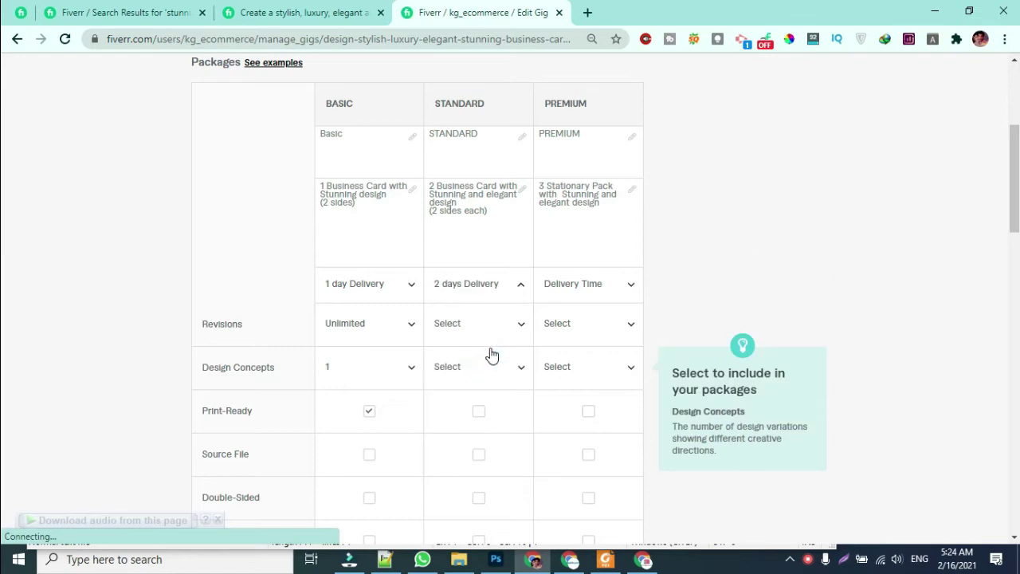
click(506, 296)
scroll(481, 423, down, 1)
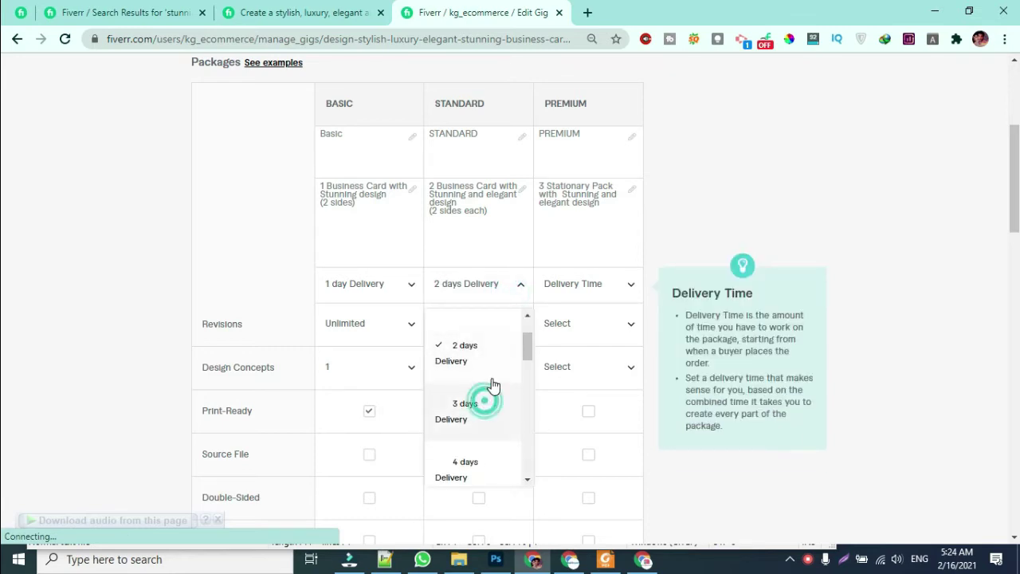
click(493, 385)
click(510, 330)
scroll(493, 394, down, 5)
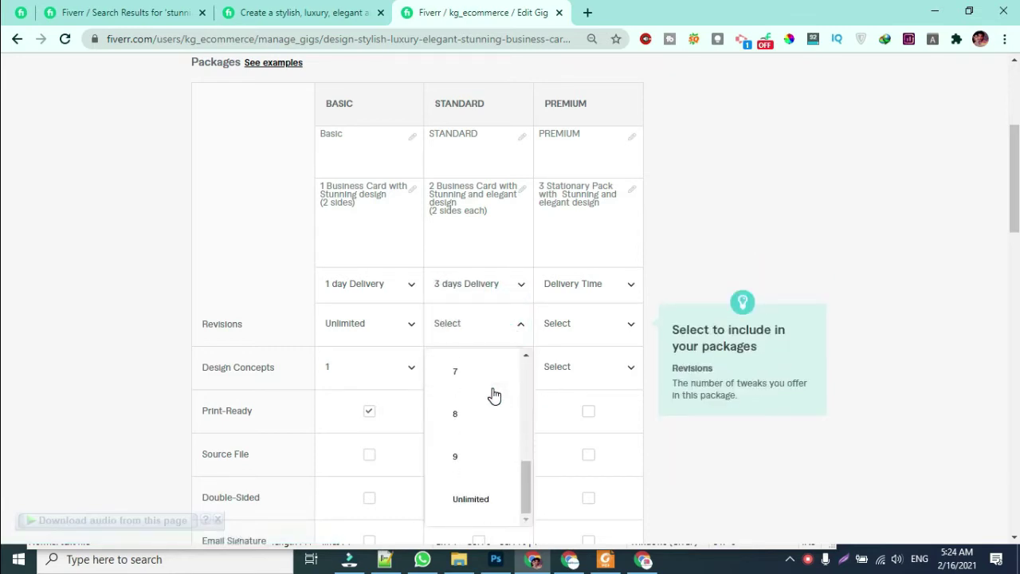
click(467, 496)
Set the Premium package to Unlimited revisions and 6 days delivery.
click(596, 333)
scroll(603, 338, down, 3)
scroll(603, 338, down, 2)
scroll(603, 318, up, 4)
scroll(593, 335, down, 5)
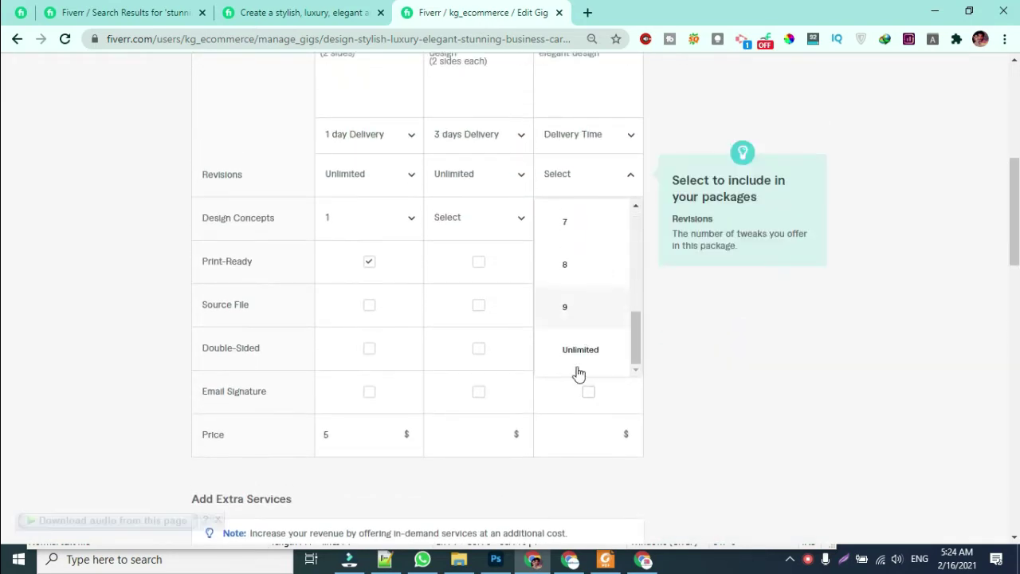
click(581, 358)
click(592, 143)
scroll(590, 259, down, 2)
scroll(590, 259, down, 2)
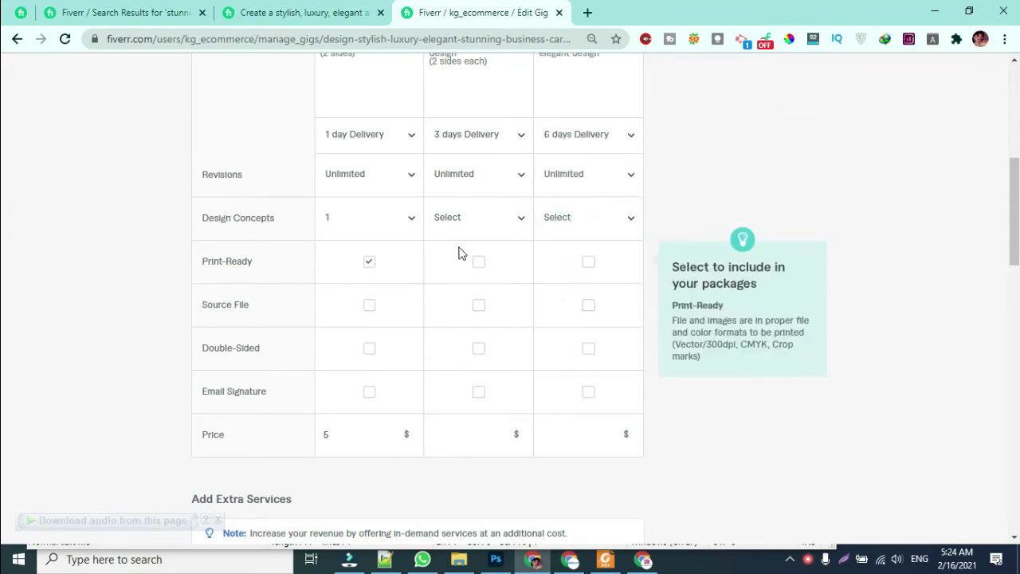
Set the design concepts to 1 for the Standard package and 2 for the Premium package.
click(502, 219)
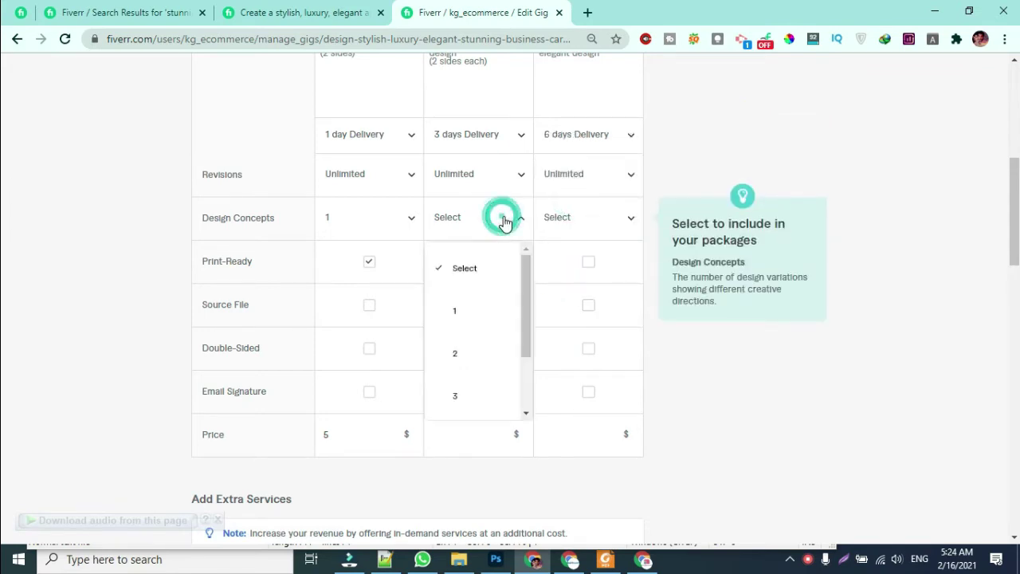
click(470, 319)
click(594, 218)
click(569, 314)
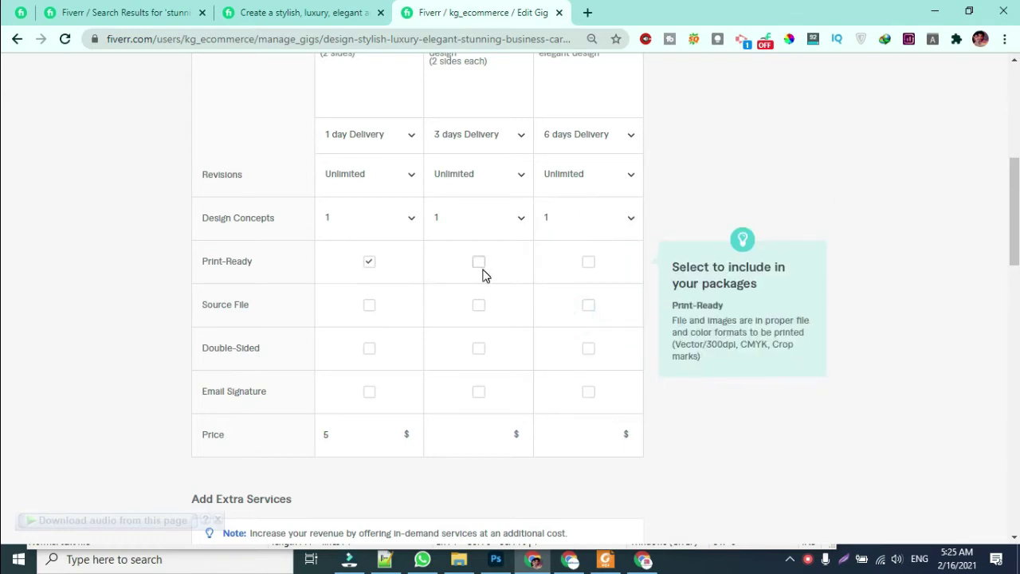
click(590, 221)
click(572, 352)
Include Print-Ready and Source File in Standard and Premium, Double-Sided in all three packages, and Email Signature in Premium only.
click(591, 264)
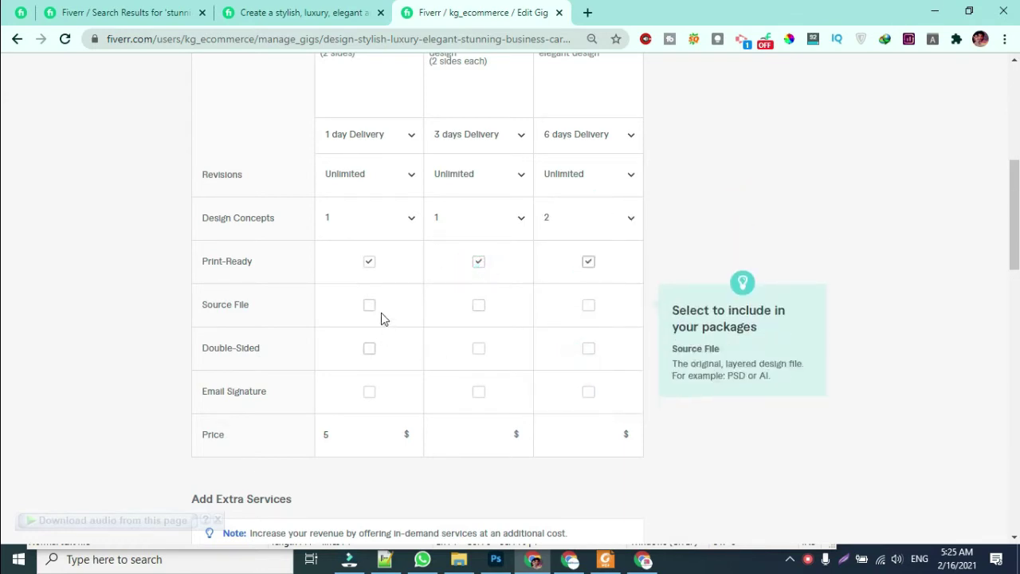
click(478, 305)
click(588, 306)
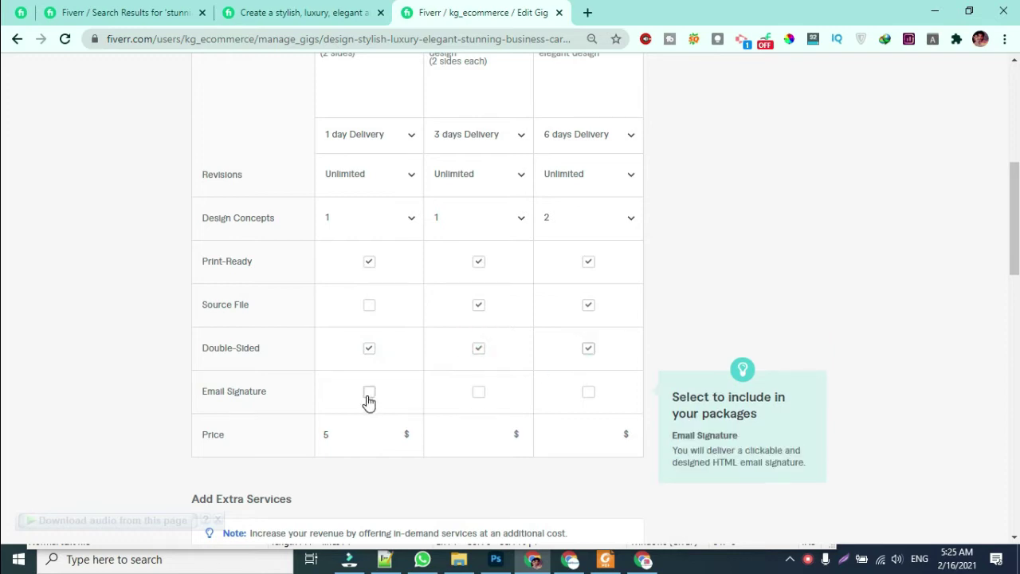
click(591, 394)
scroll(629, 366, down, 4)
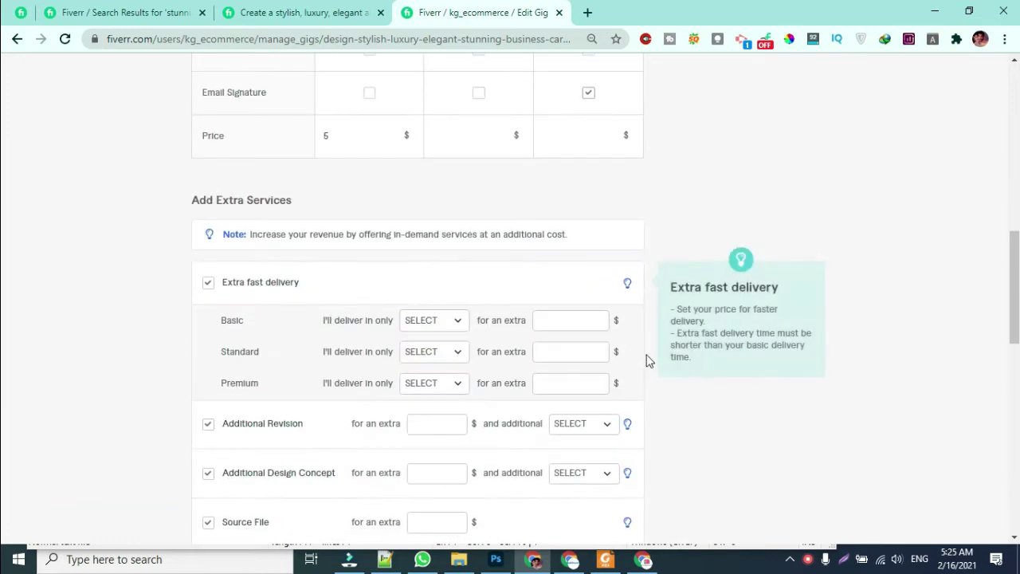
scroll(638, 351, down, 2)
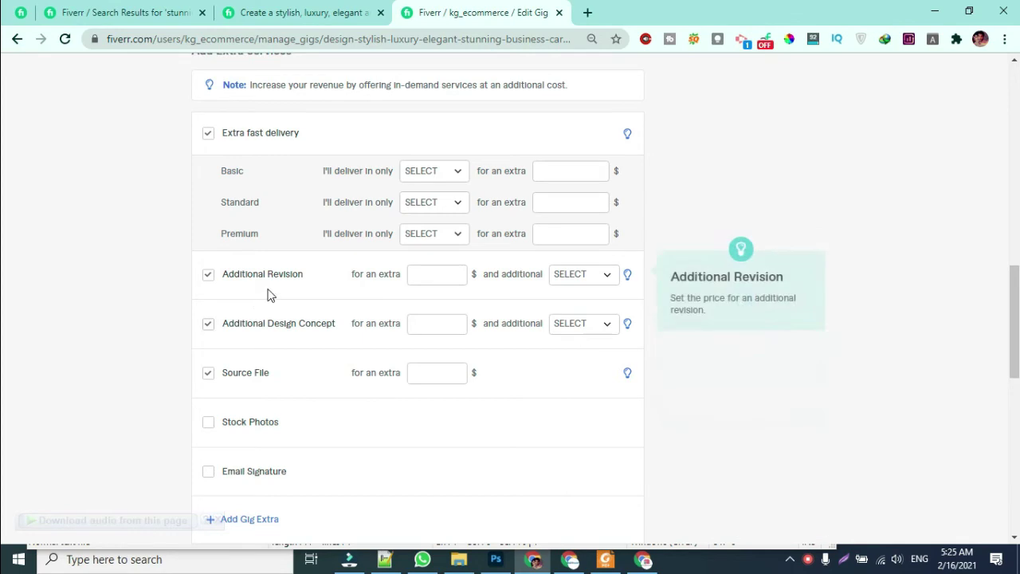
scroll(228, 369, down, 1)
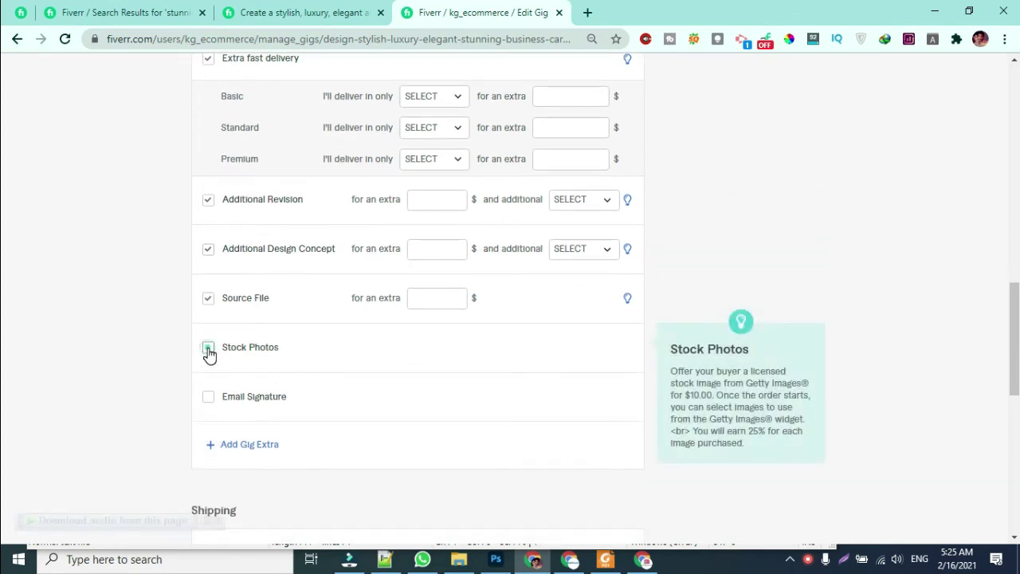
click(208, 348)
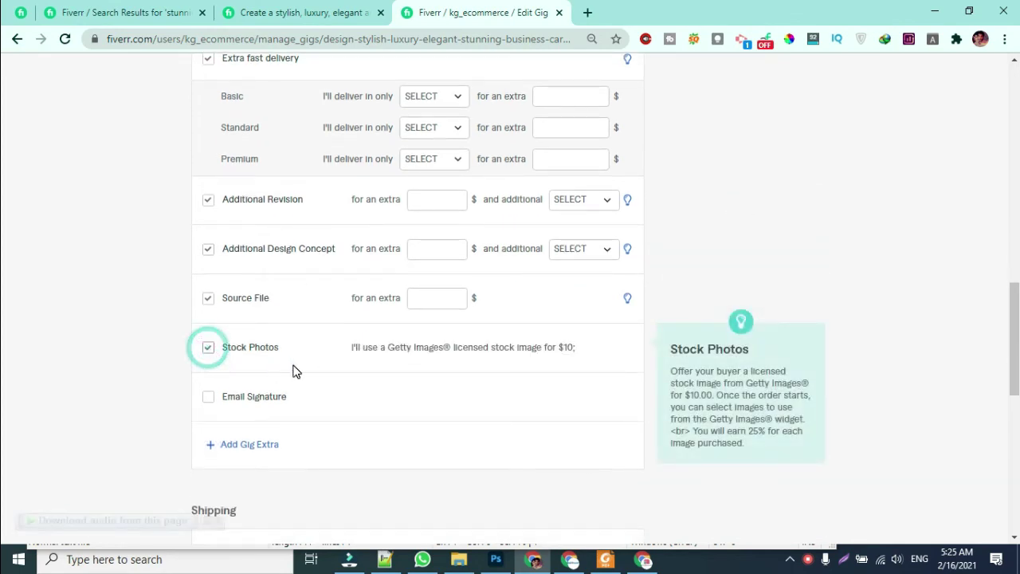
click(208, 351)
click(206, 400)
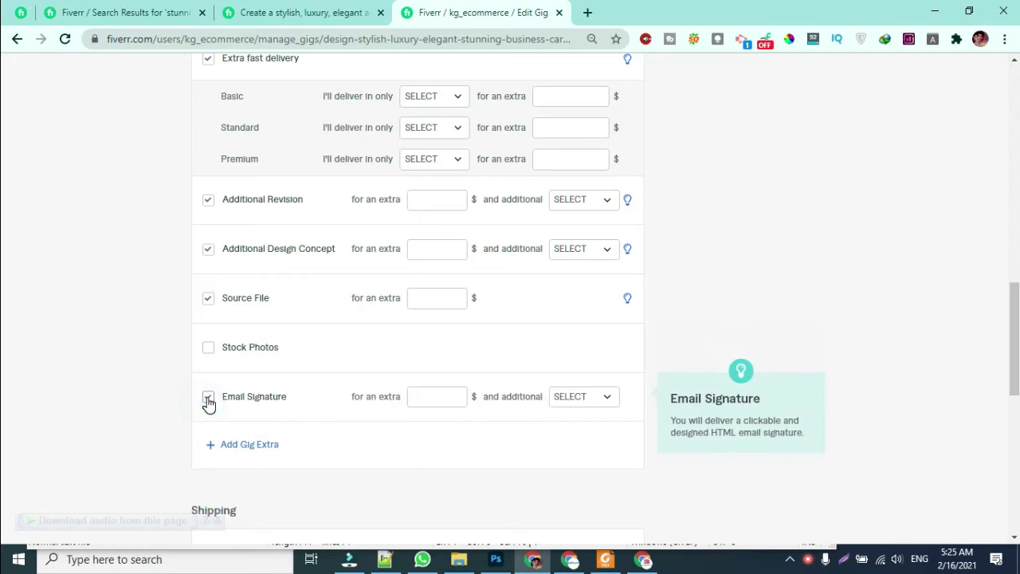
click(208, 398)
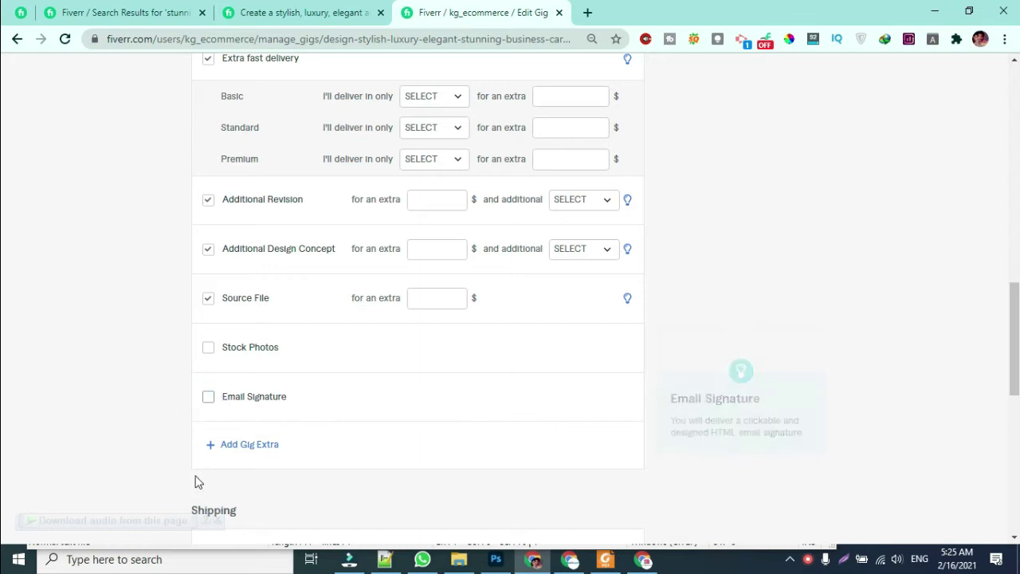
Set extra fast delivery to 1 day for an extra $5 in both the Basic and Standard packages.
scroll(307, 316, up, 1)
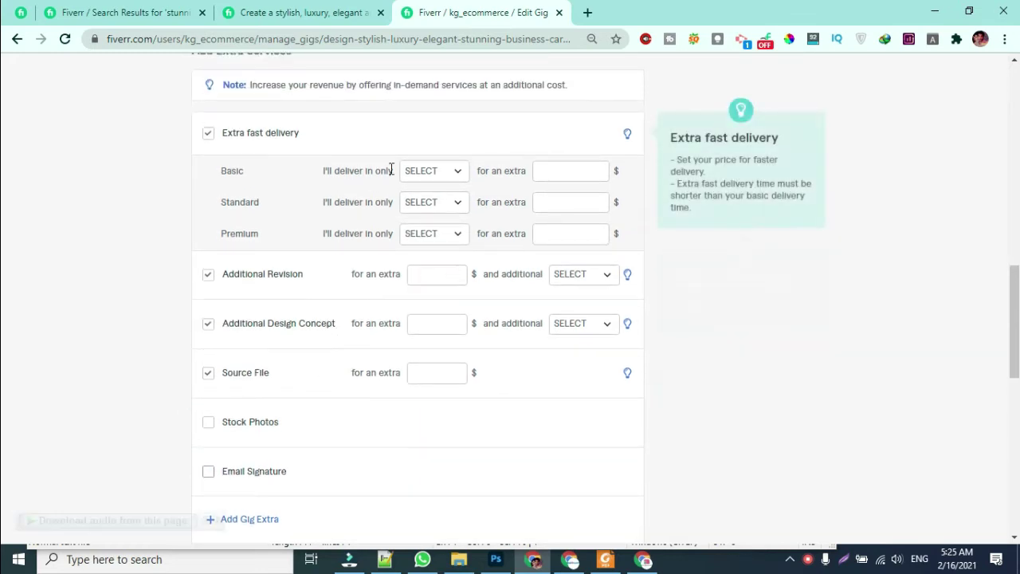
click(444, 177)
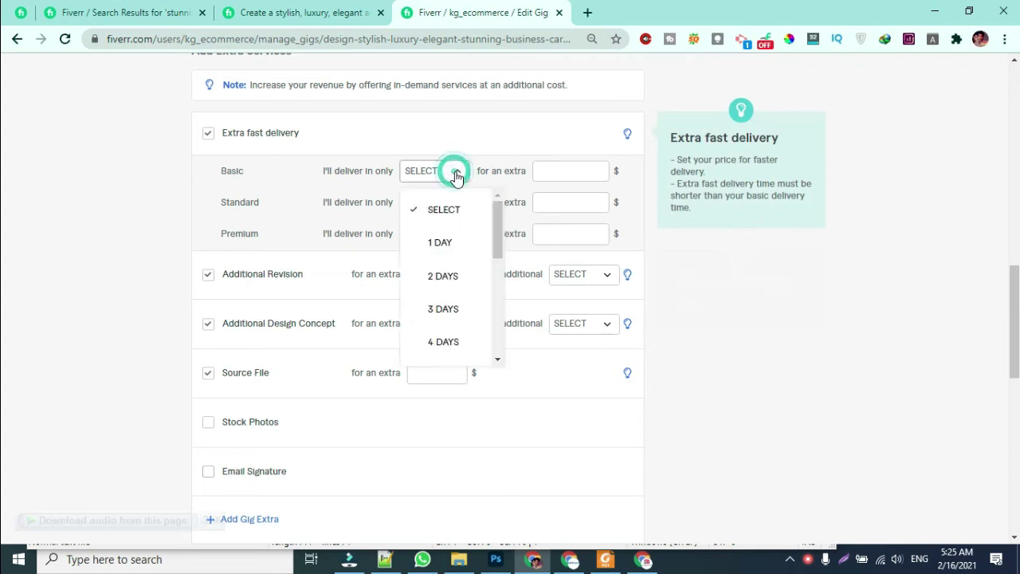
click(452, 247)
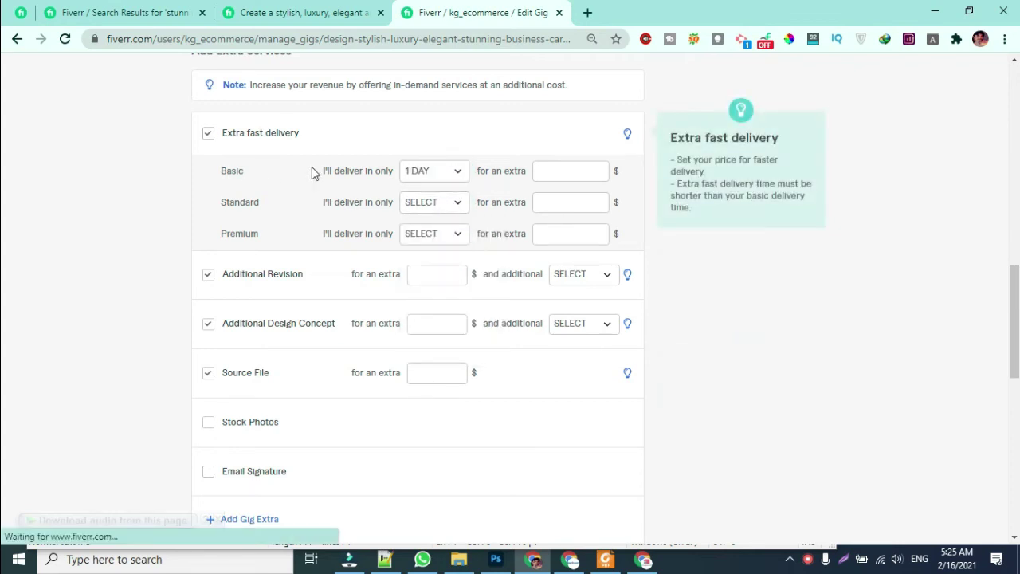
click(568, 170)
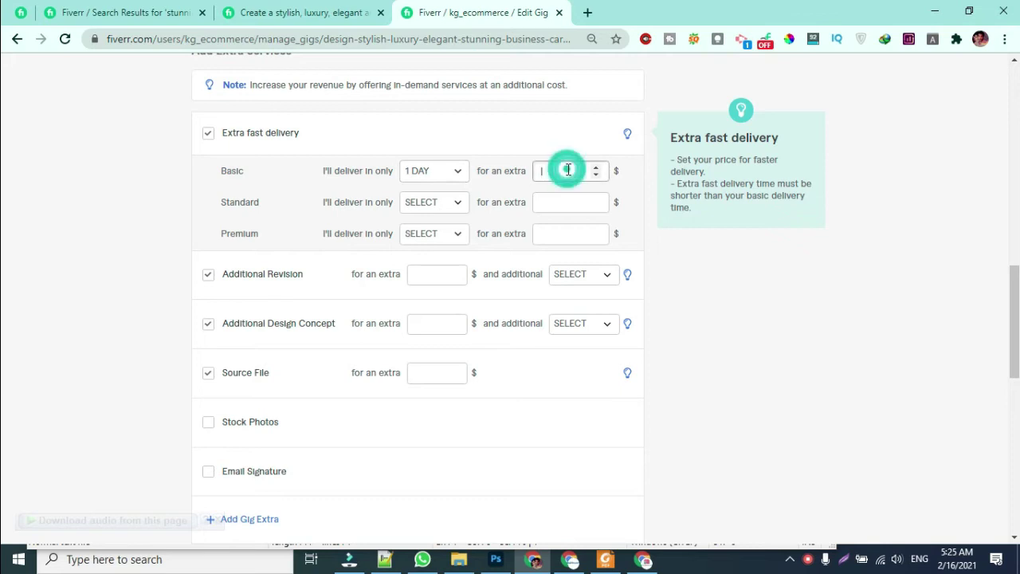
click(460, 206)
click(448, 275)
click(575, 201)
text(5)
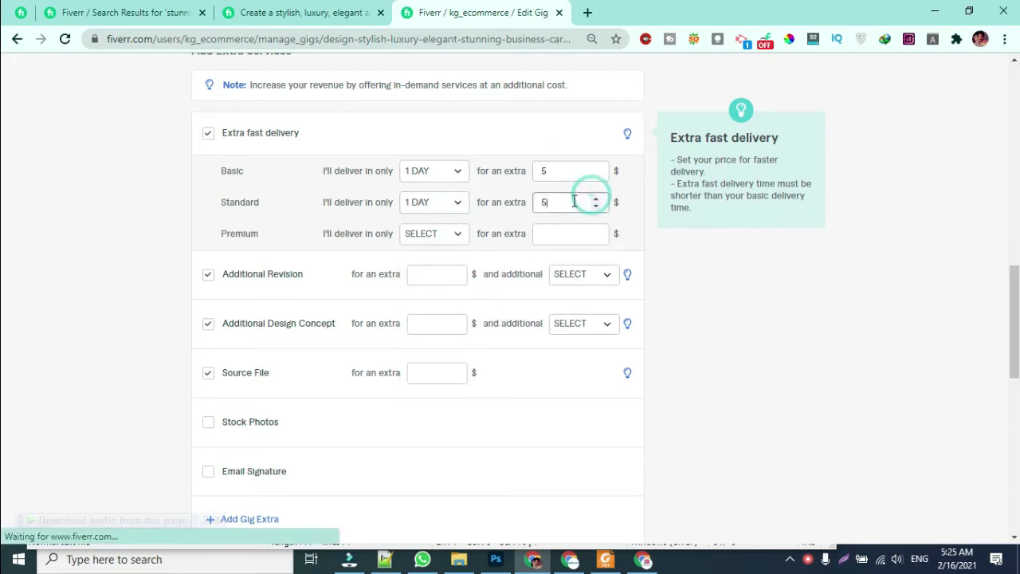
Set Premium extra fast delivery to 1 day for an extra $20 and change the Standard extra to $10.
click(418, 234)
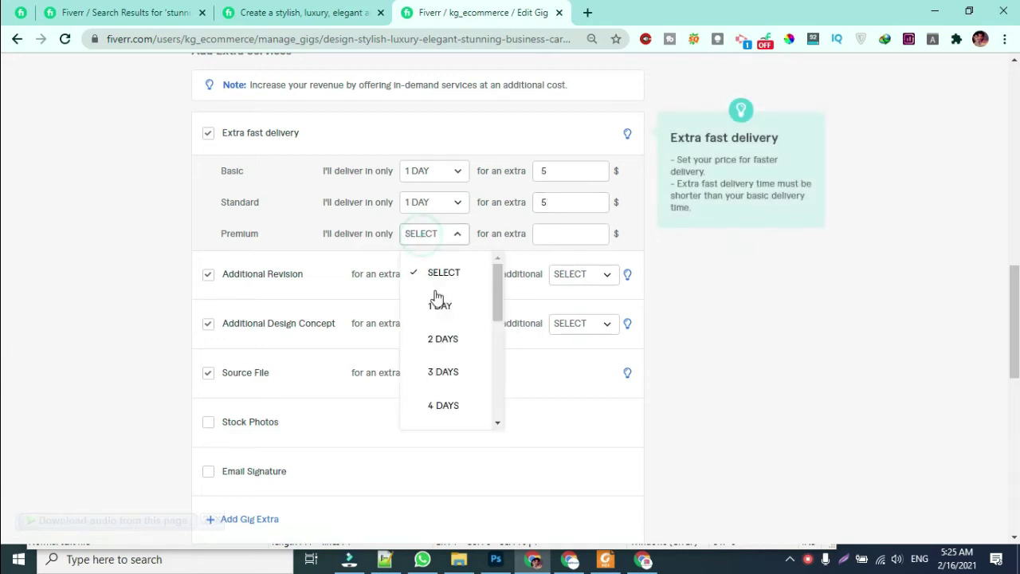
click(440, 306)
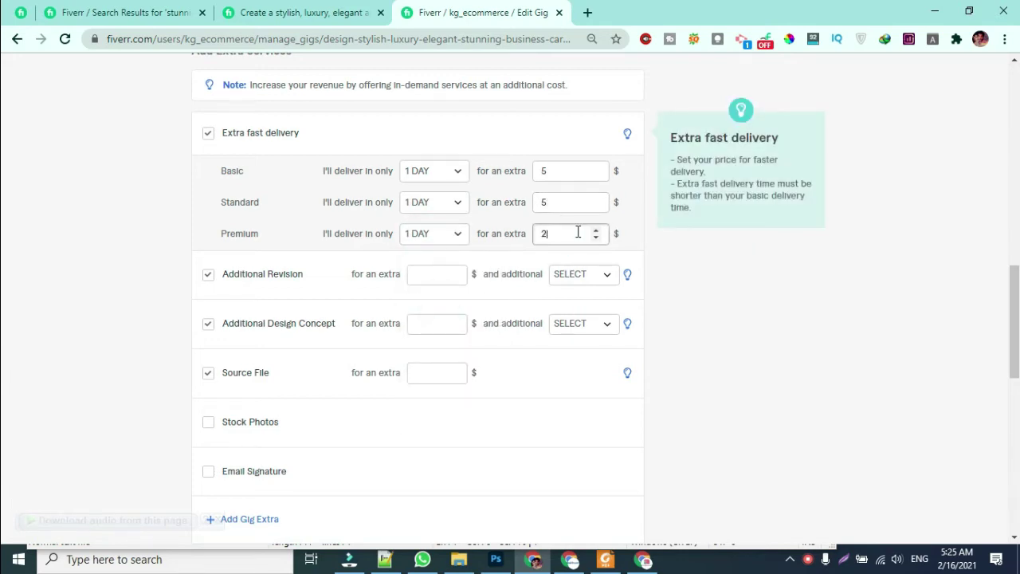
double_click(545, 204)
text(10)
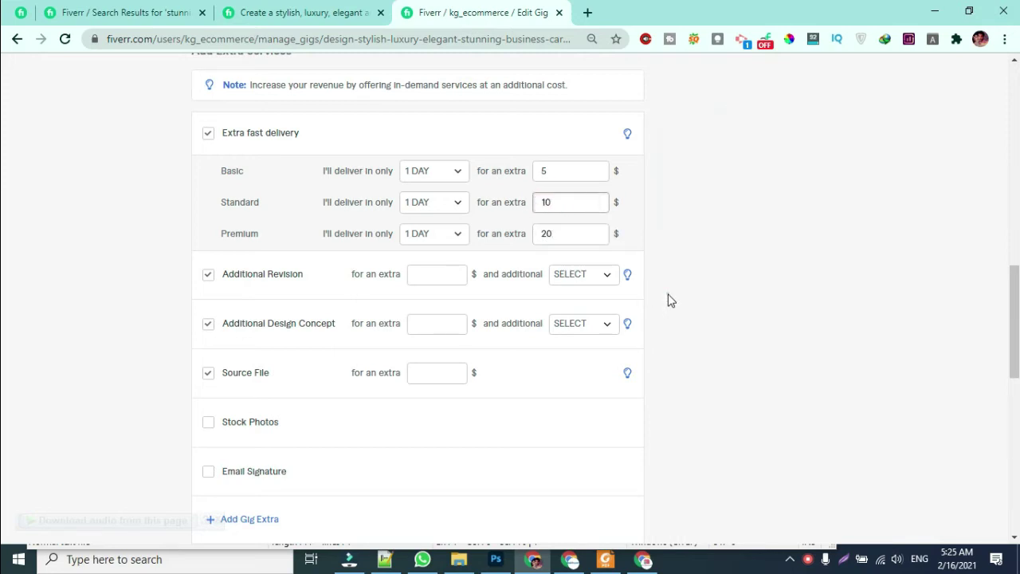
scroll(561, 221, up, 3)
scroll(550, 266, up, 2)
scroll(473, 291, down, 1)
click(471, 290)
text(1)
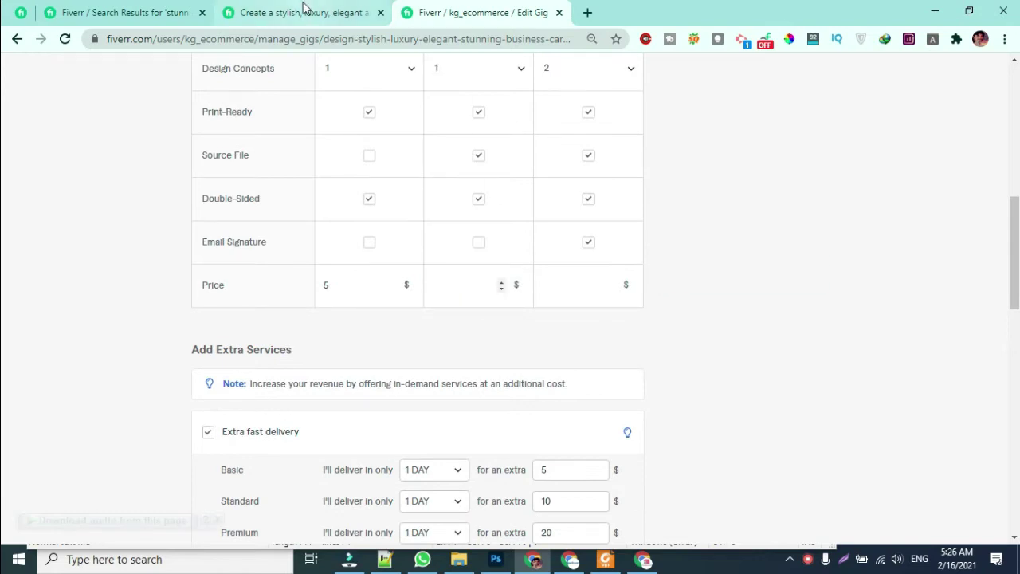
Check the Standard and Premium package prices on the reference business card gig.
click(303, 12)
click(771, 137)
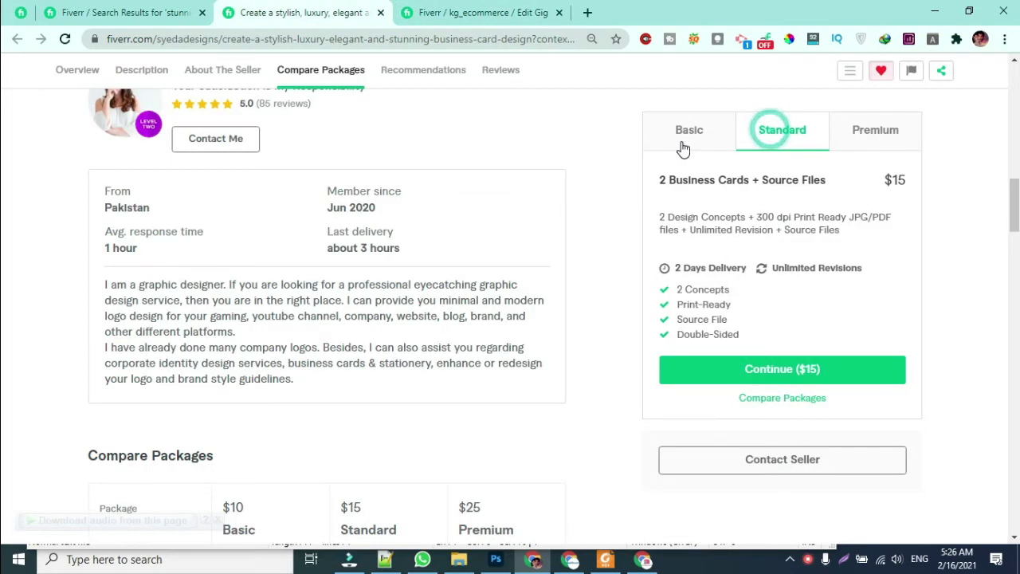
click(858, 134)
click(769, 130)
In the gig being edited, set the Standard package price to $15 and the Premium package price to $25.
click(486, 12)
click(468, 303)
text(15)
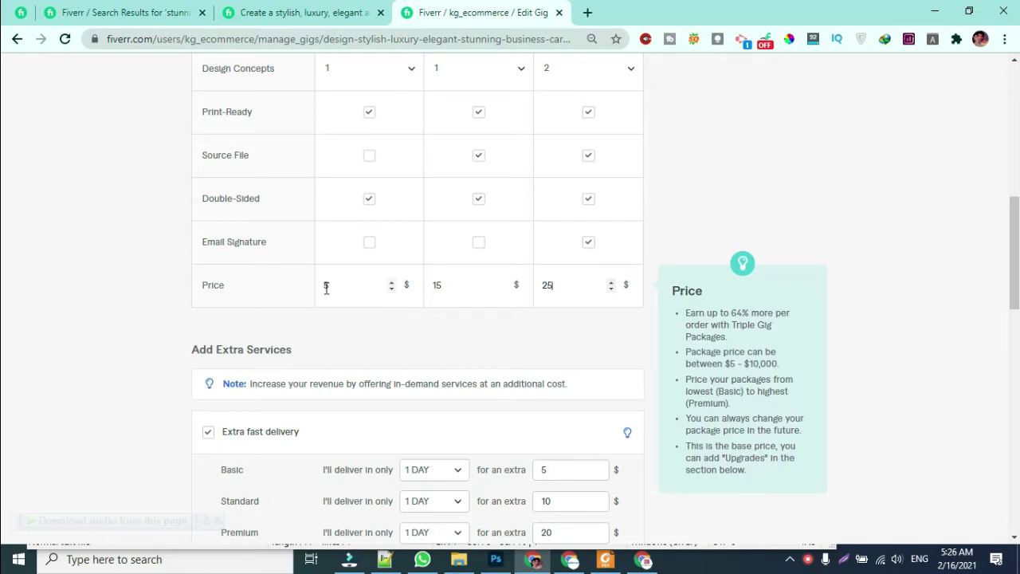
click(518, 353)
Try to save the pricing page and review the flagged extra services.
scroll(518, 353, down, 7)
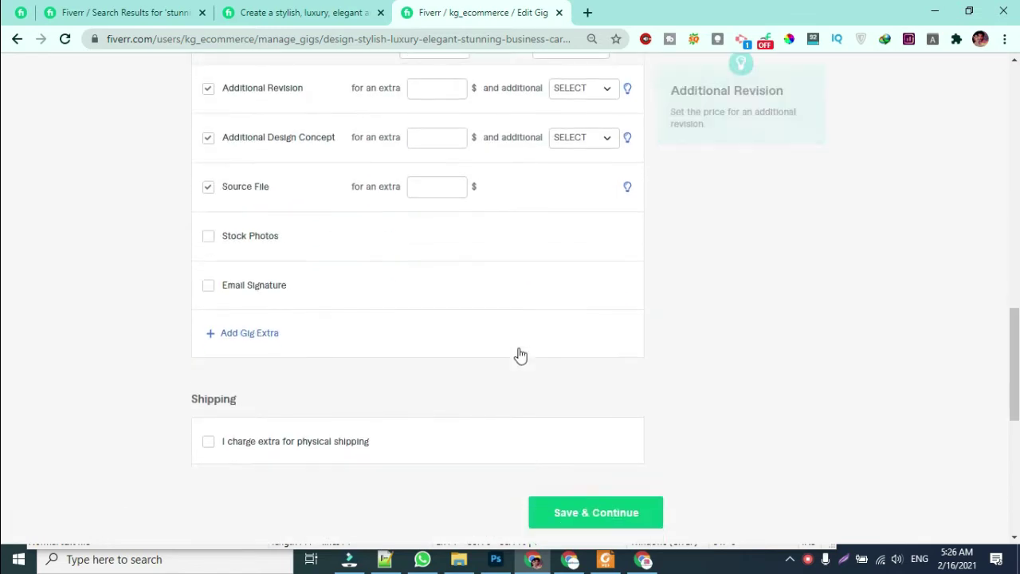
click(588, 412)
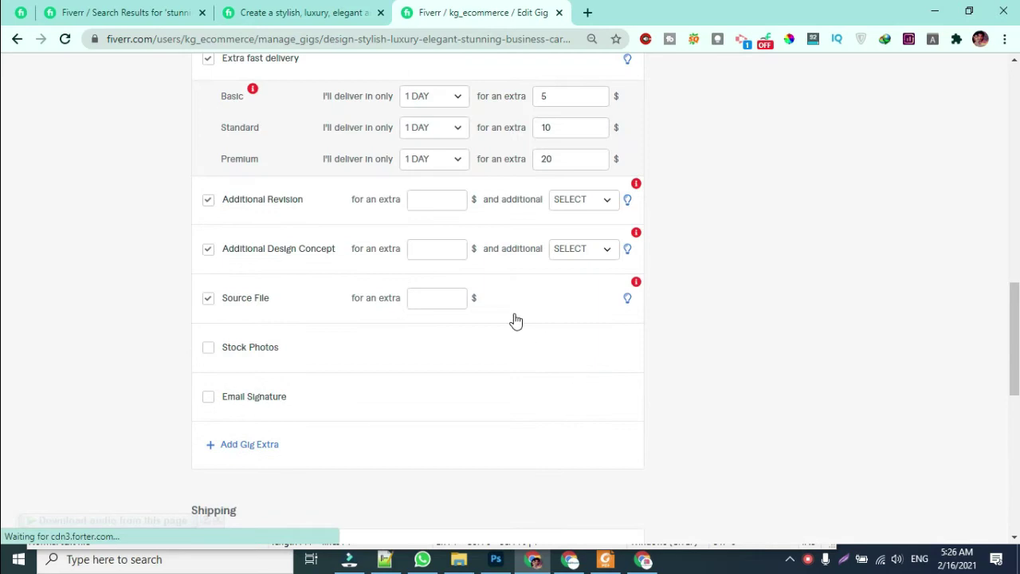
scroll(239, 216, up, 3)
scroll(236, 334, down, 2)
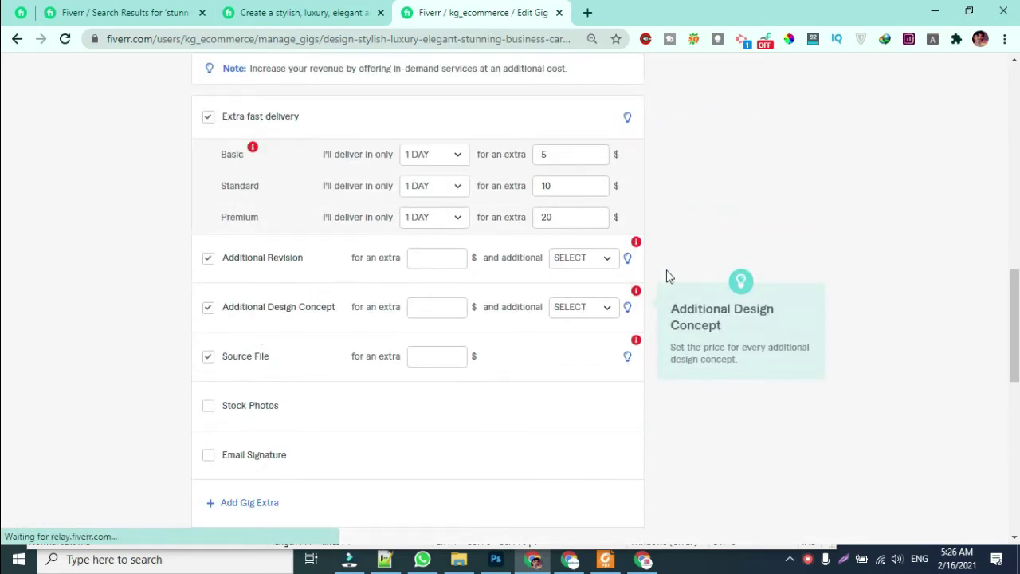
Remove the Extra fast delivery, Additional Revision, Additional Design Concept and Source File extras, and save the pricing to continue.
click(208, 116)
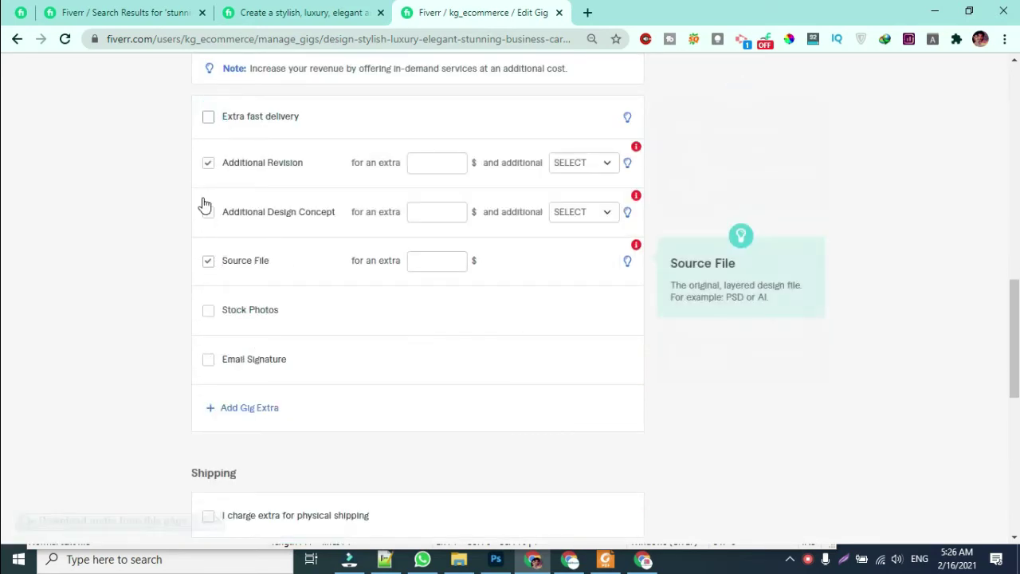
click(208, 162)
click(208, 212)
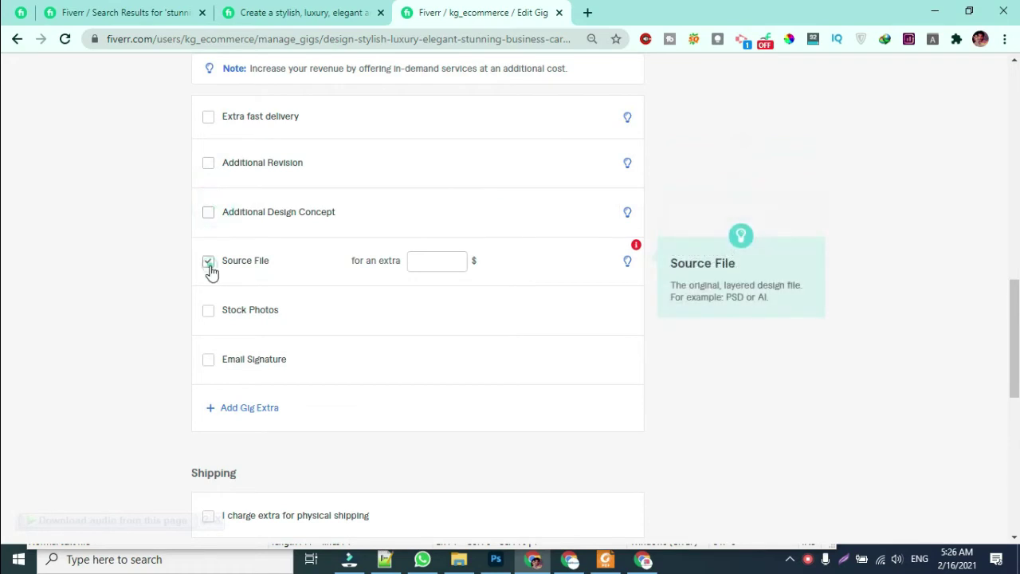
click(208, 260)
scroll(638, 398, down, 2)
click(607, 438)
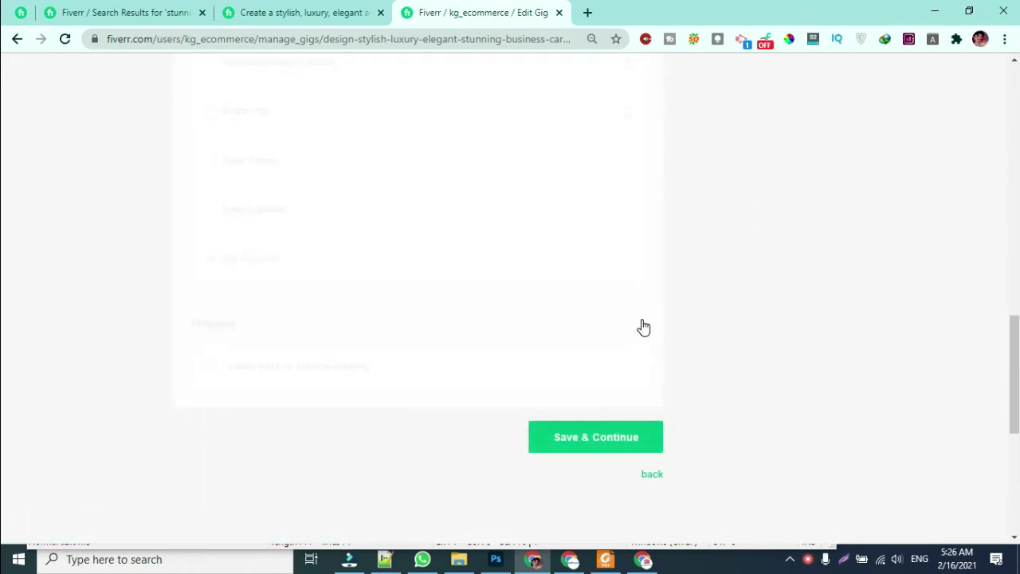
Copy the reference gig's whole About This Gig description and paste it over the existing text in the Notepad++ document.
scroll(446, 327, down, 2)
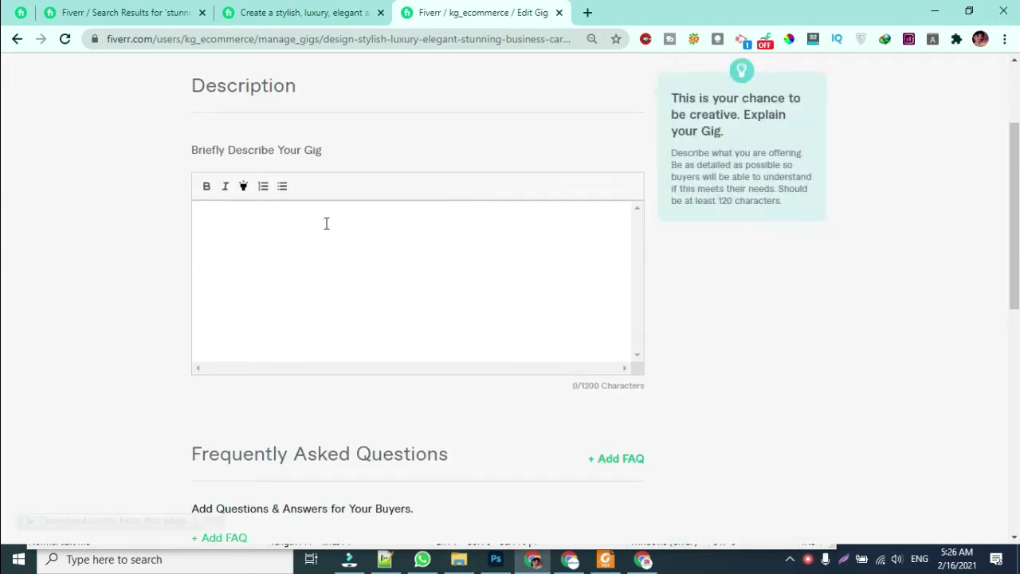
click(257, 12)
scroll(334, 184, up, 5)
scroll(321, 212, up, 4)
scroll(323, 211, down, 4)
drag(79, 129, 251, 363)
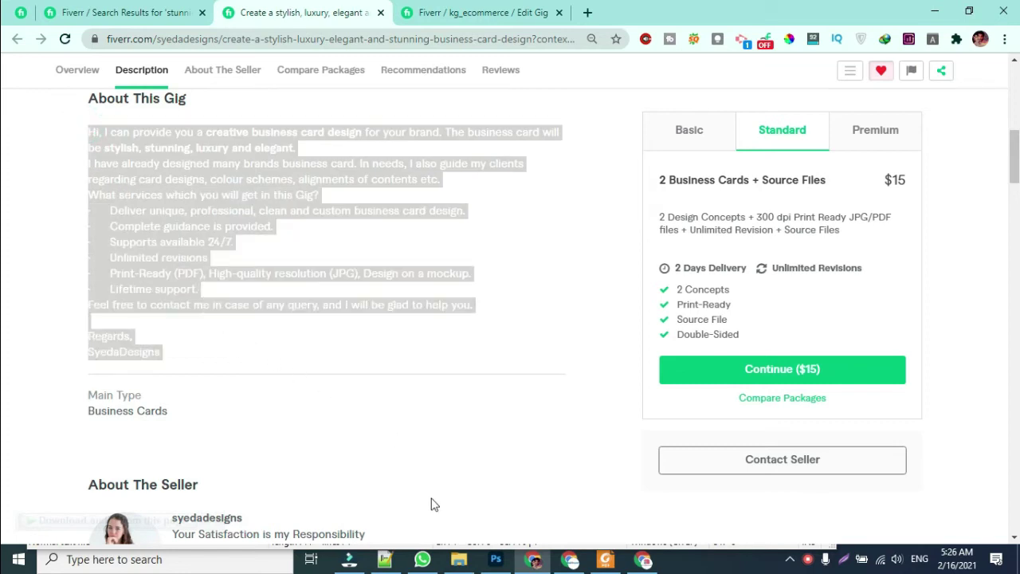
click(384, 560)
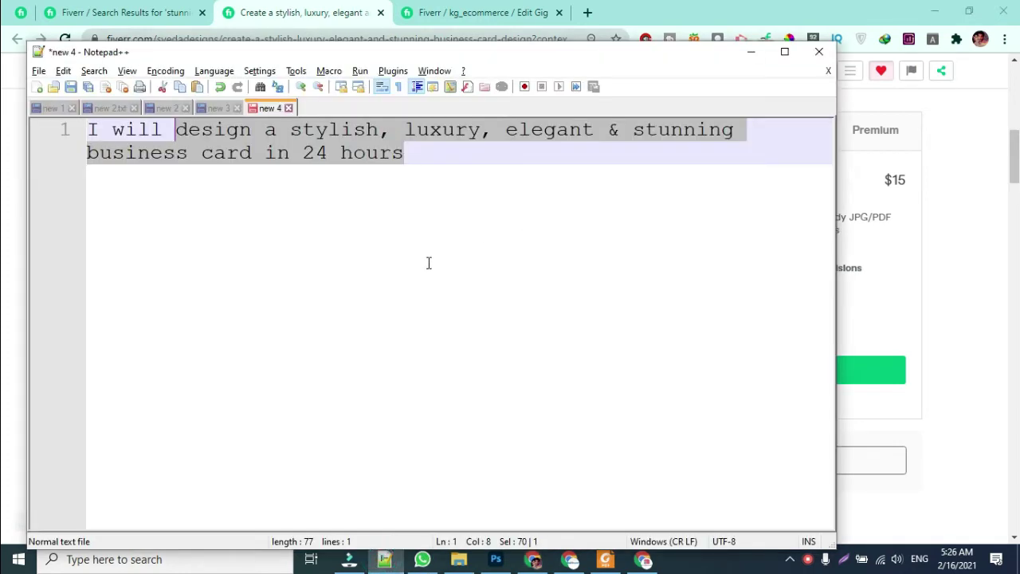
key(ctrl+a)
key(ctrl+v)
scroll(426, 263, up, 4)
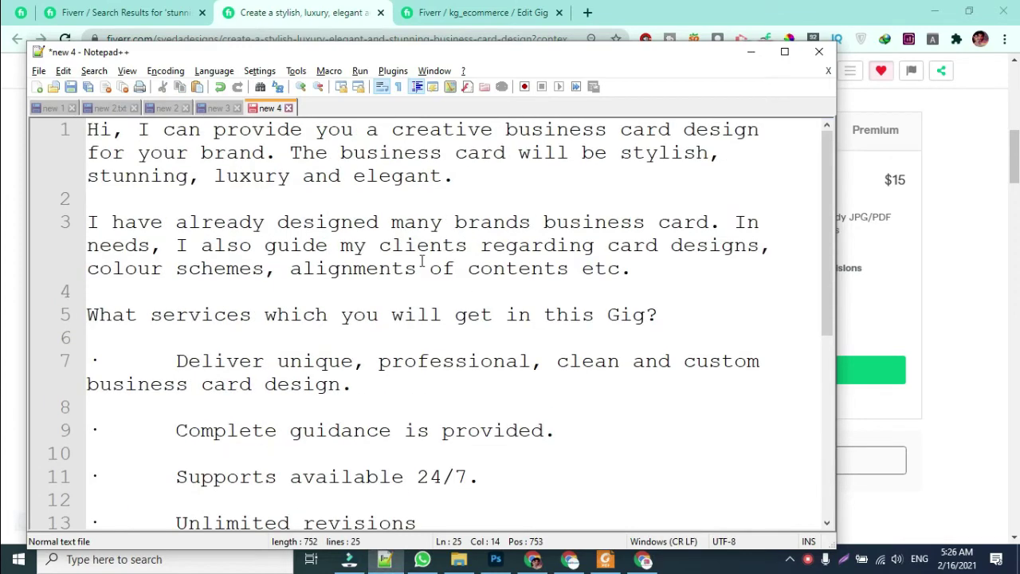
Return to the Fiverr search results and open the "I will design stunning business cards within 24 hours" gig in a new tab.
key(alt+Tab)
click(171, 11)
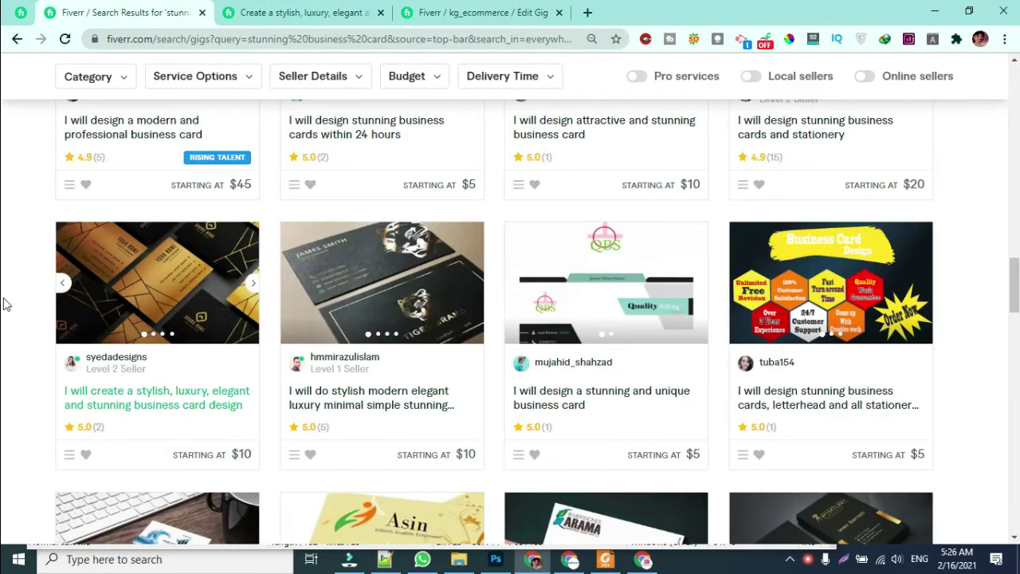
scroll(5, 301, up, 15)
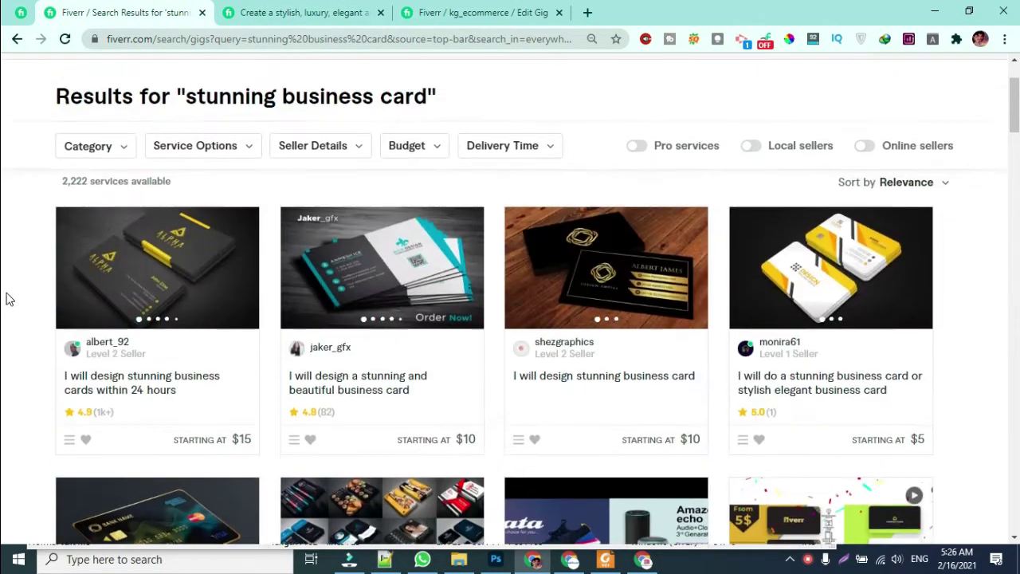
scroll(7, 297, up, 2)
scroll(109, 200, down, 4)
middle_click(118, 200)
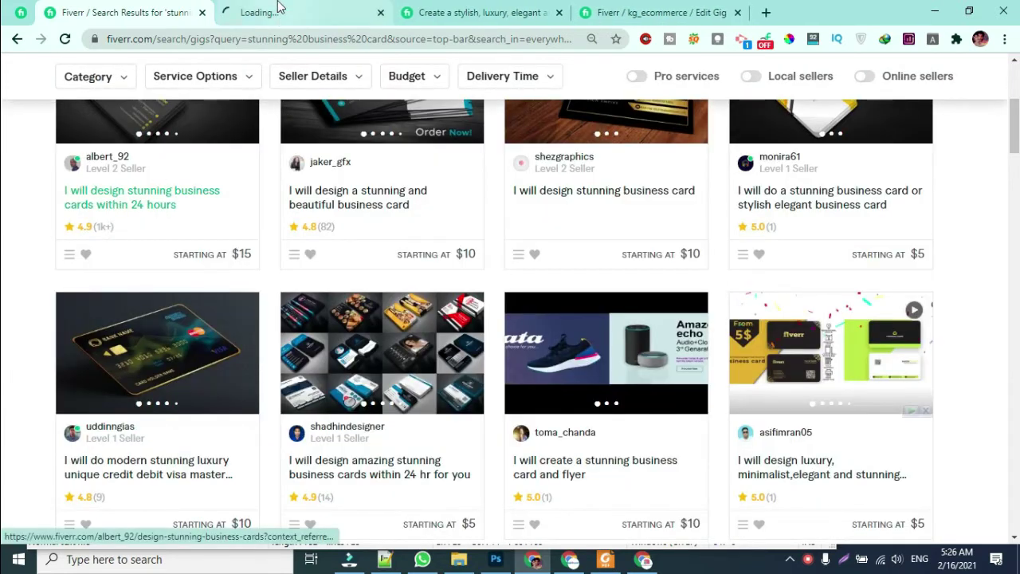
click(278, 10)
Select this gig's description text, covering the offer and buyer requirements, through the line "Exclusively On Fiverr.".
scroll(314, 296, down, 8)
scroll(314, 302, down, 5)
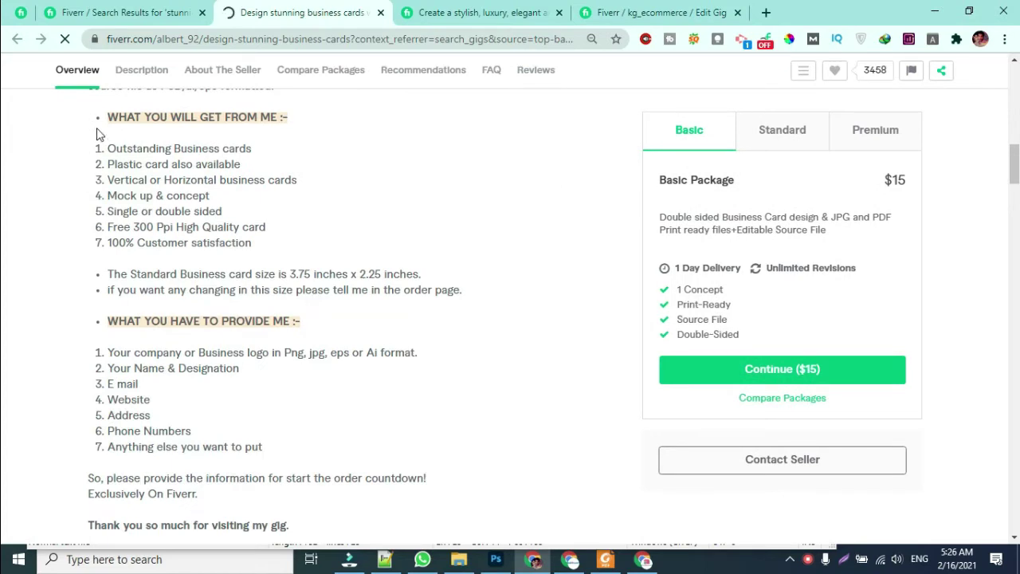
scroll(99, 134, up, 1)
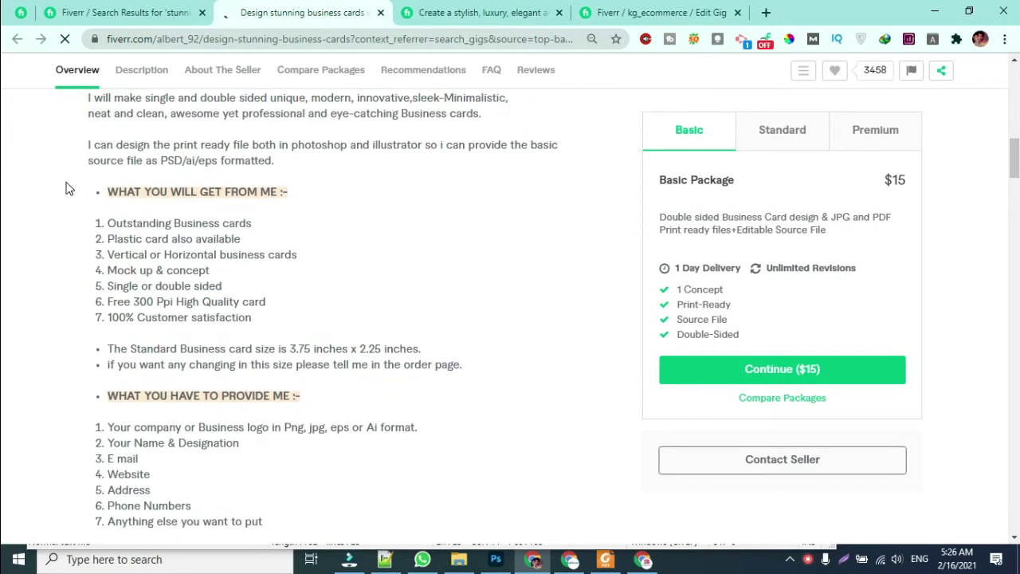
scroll(67, 188, up, 2)
scroll(67, 188, down, 3)
scroll(68, 184, up, 1)
drag(83, 149, 391, 474)
scroll(381, 407, down, 3)
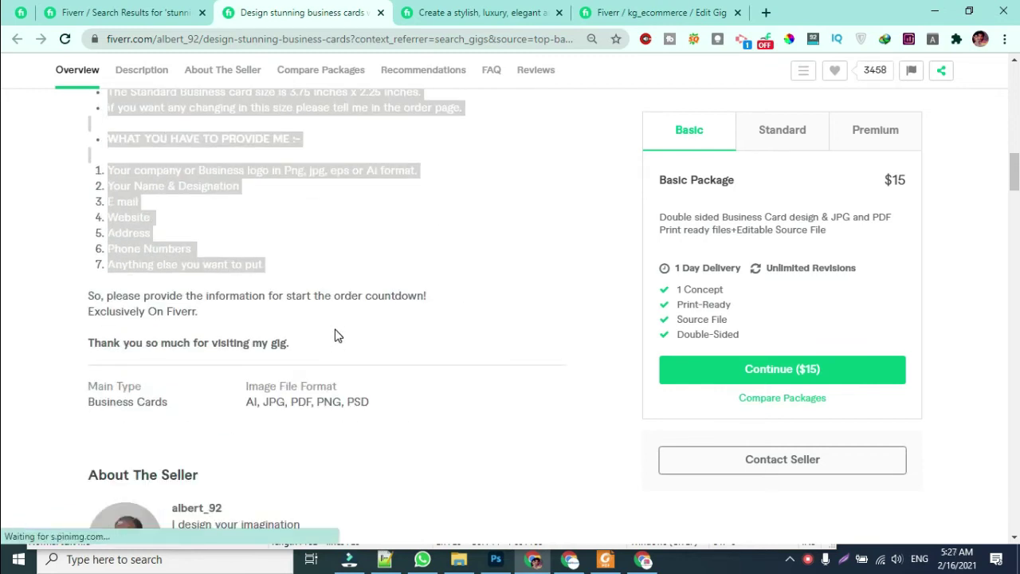
shift+click(228, 318)
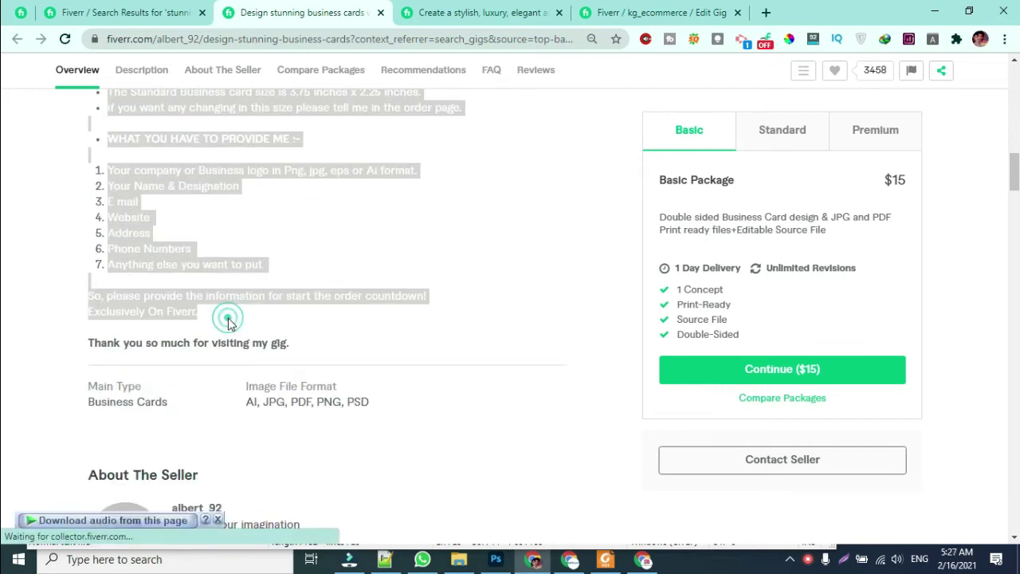
Paste the second gig's description into the Notepad++ draft, between the contact sentence and the Regards sign-off.
key(alt+Tab)
scroll(415, 394, down, 5)
click(172, 420)
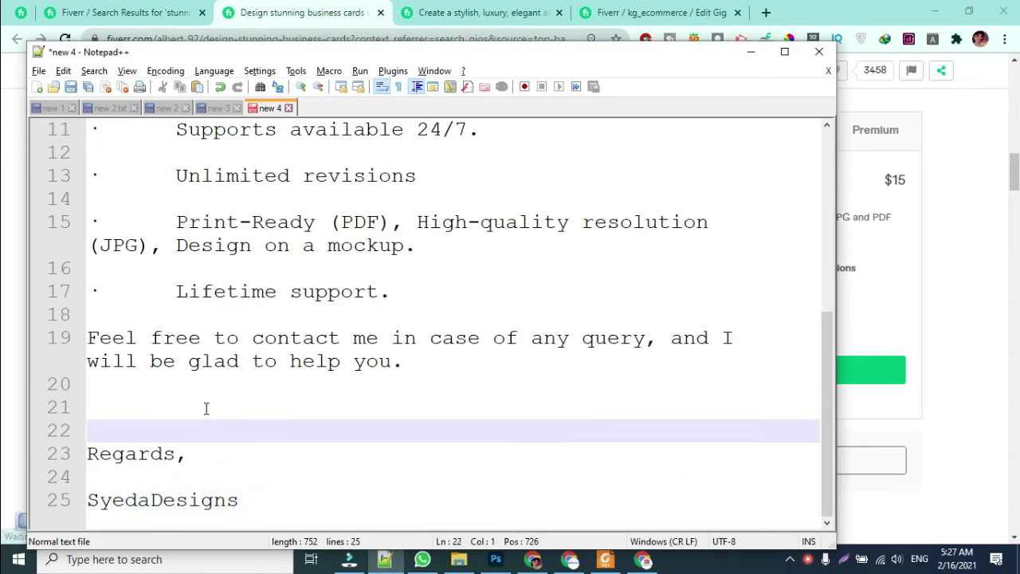
click(198, 396)
key(ctrl+v)
scroll(379, 396, up, 15)
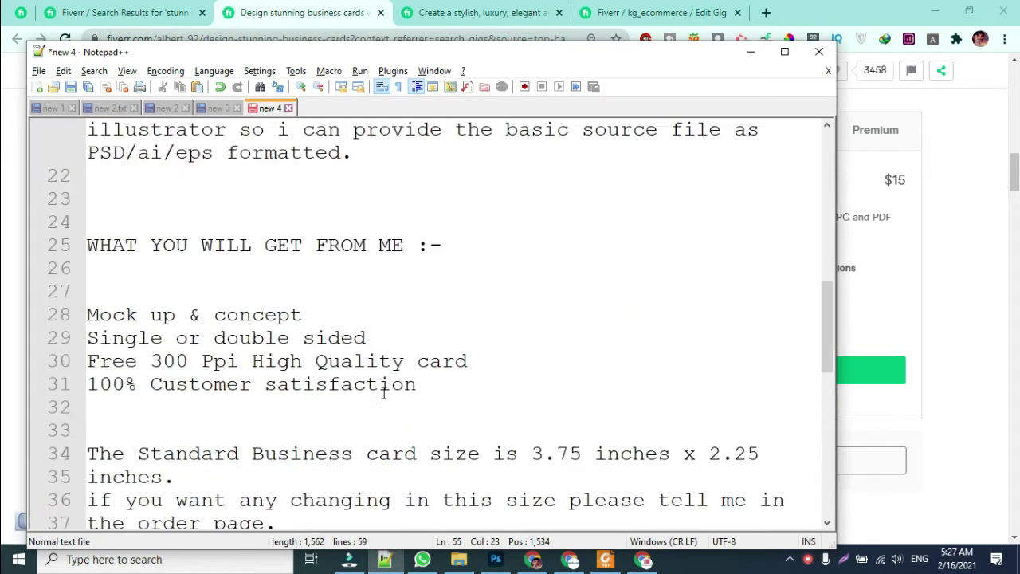
Maximize the Notepad++ window and add a short "I am" self-introduction with the seller's first name after "Hi" in the draft's opening line.
double_click(478, 54)
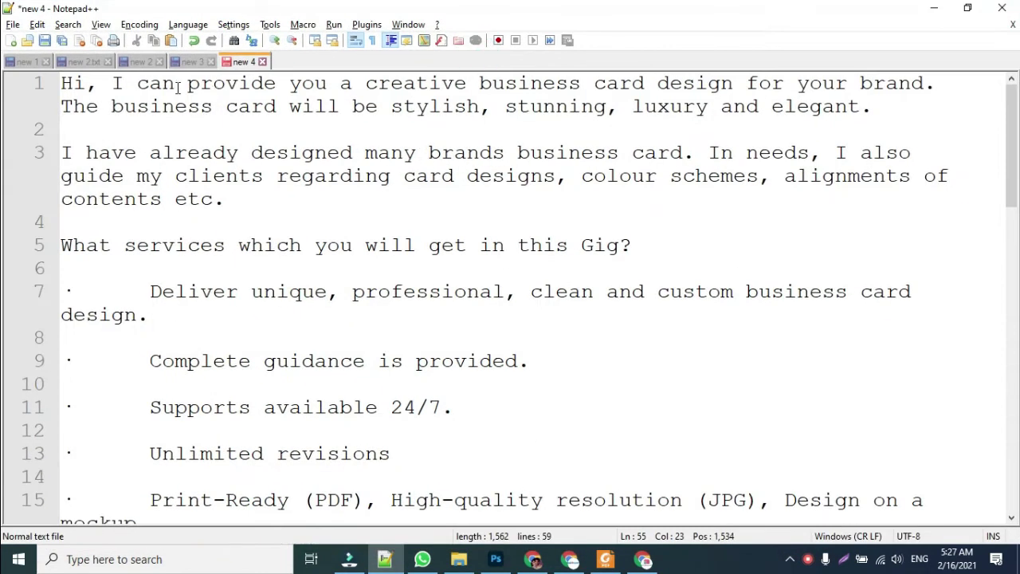
click(85, 83)
text(I am khubiab)
key(BackSpace)
key(BackSpace)
key(BackSpace)
text(aib)
key(Right)
key(Right)
key(Right)
key(Right)
key(Right)
key(Right)
key(Right)
key(Right)
key(Right)
key(Right)
key(Right)
key(Right)
key(Right)
key(Right)
key(Right)
key(Right)
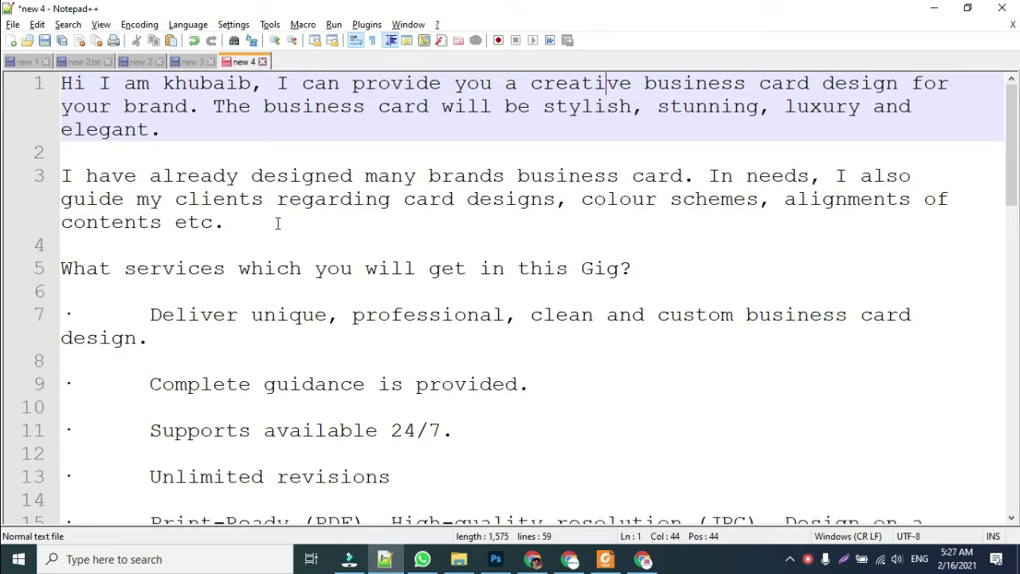
Switch to Fiverr, select the gig title text in the edited gig's Overview section, and return to the Notepad++ draft.
key(alt+Tab)
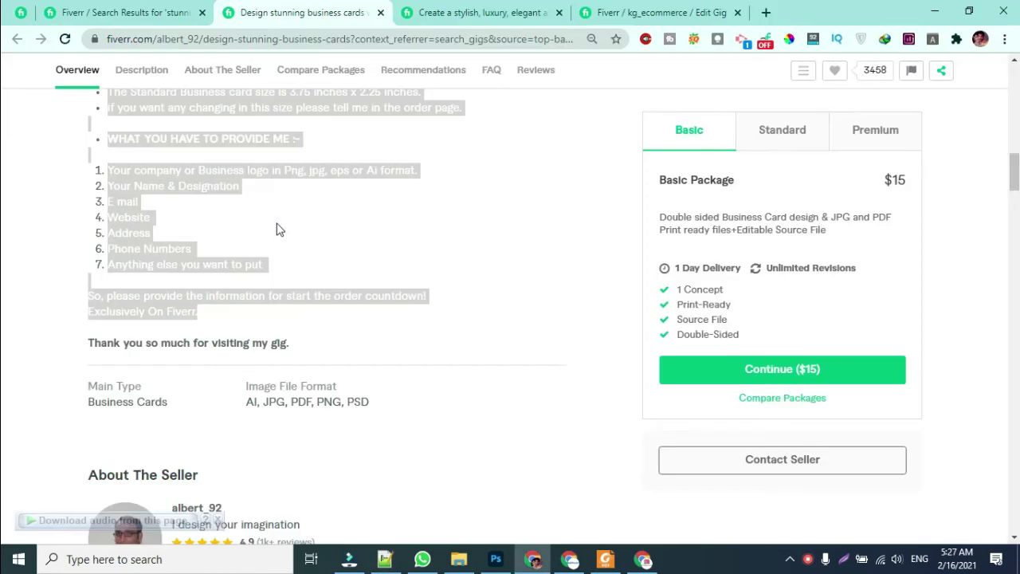
scroll(278, 227, up, 15)
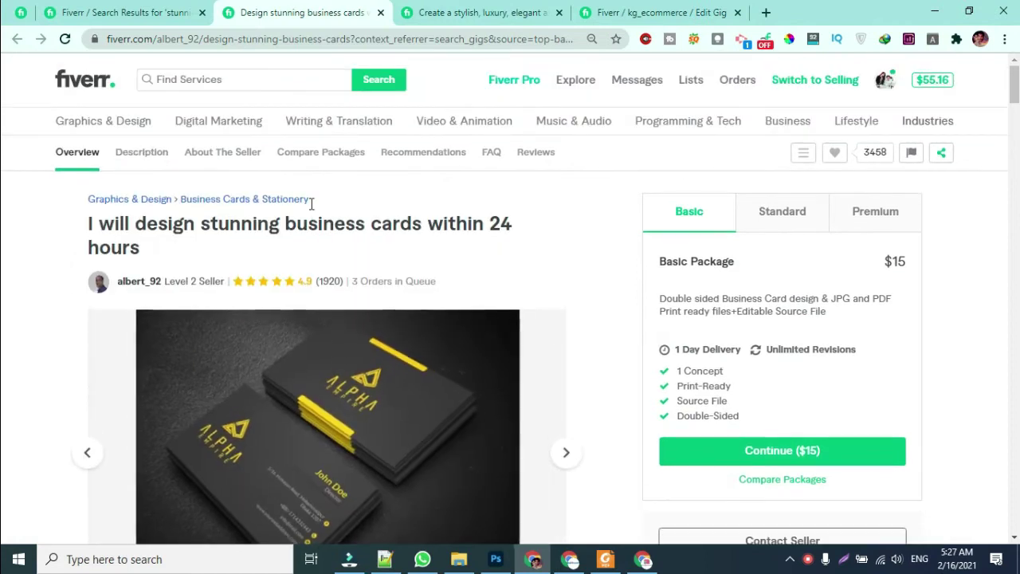
click(425, 9)
scroll(335, 180, up, 10)
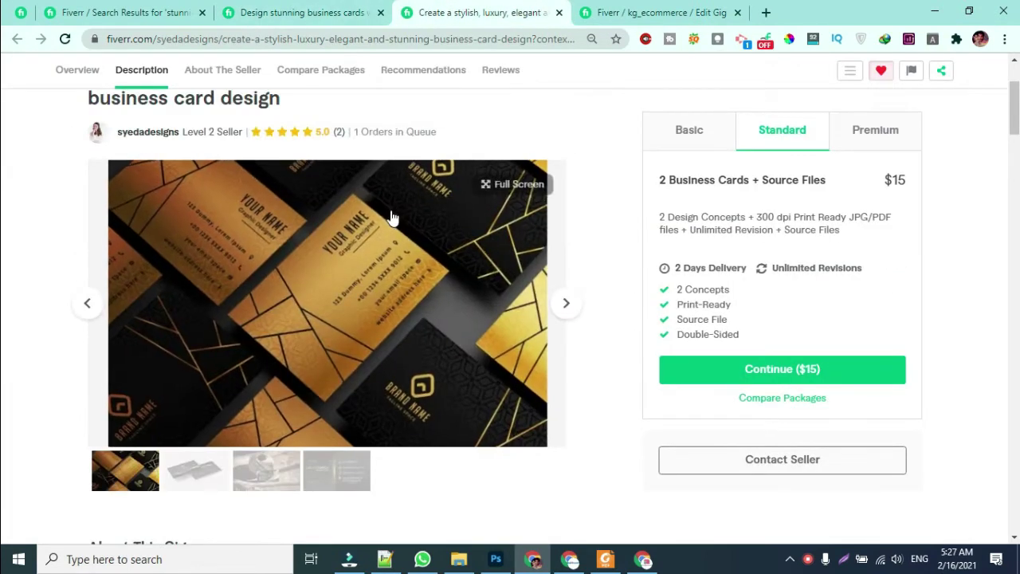
click(685, 12)
scroll(259, 282, up, 3)
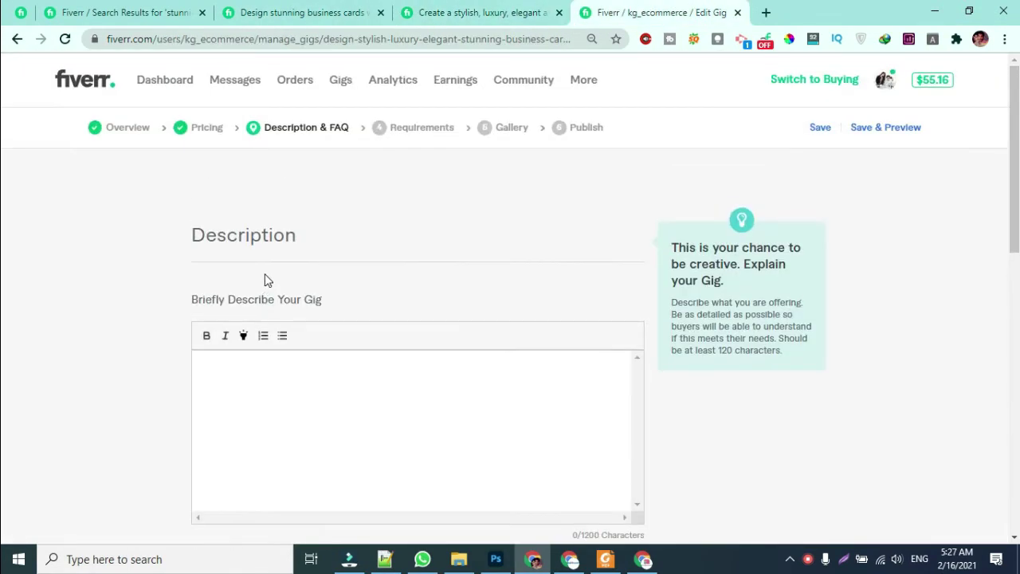
click(118, 130)
drag(372, 236, 599, 279)
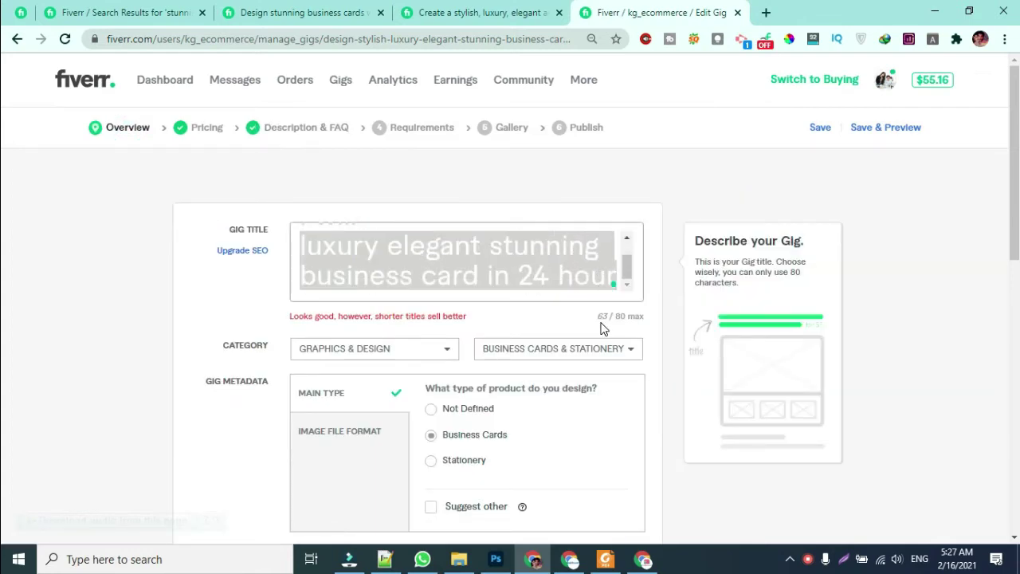
click(385, 559)
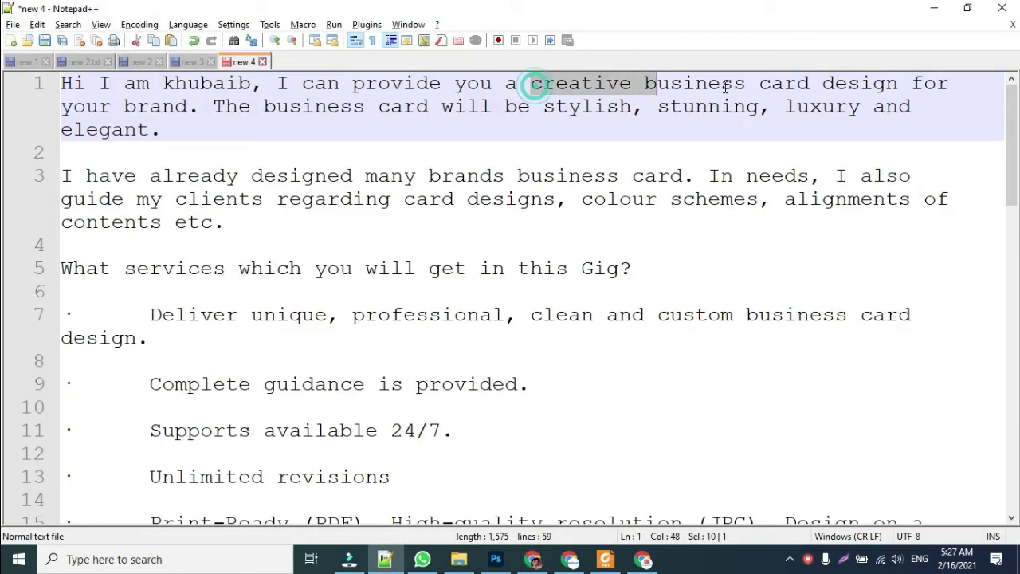